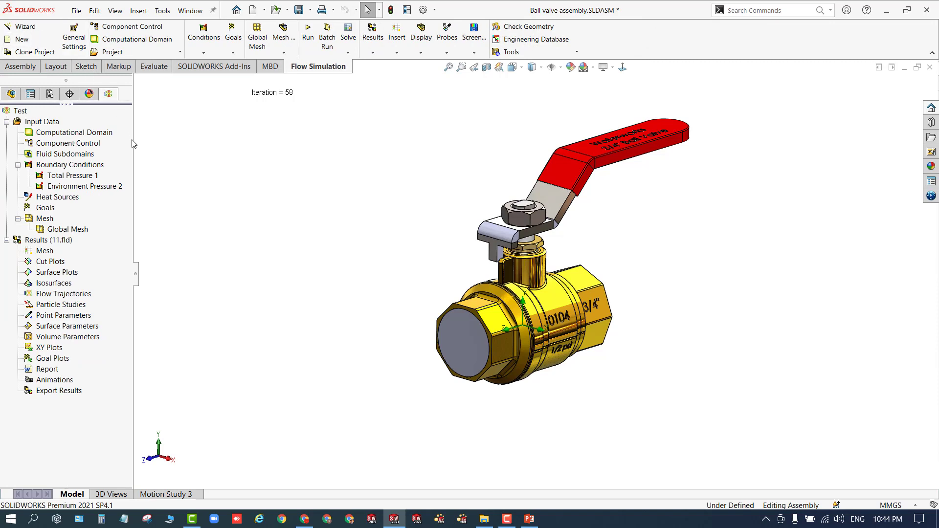
# - Review the project's General Settings pages: analysis type, gravity components, fluids, wall conditions and initial conditions
pyautogui.moveTo(132, 143); pyautogui.dragTo(213, 146)
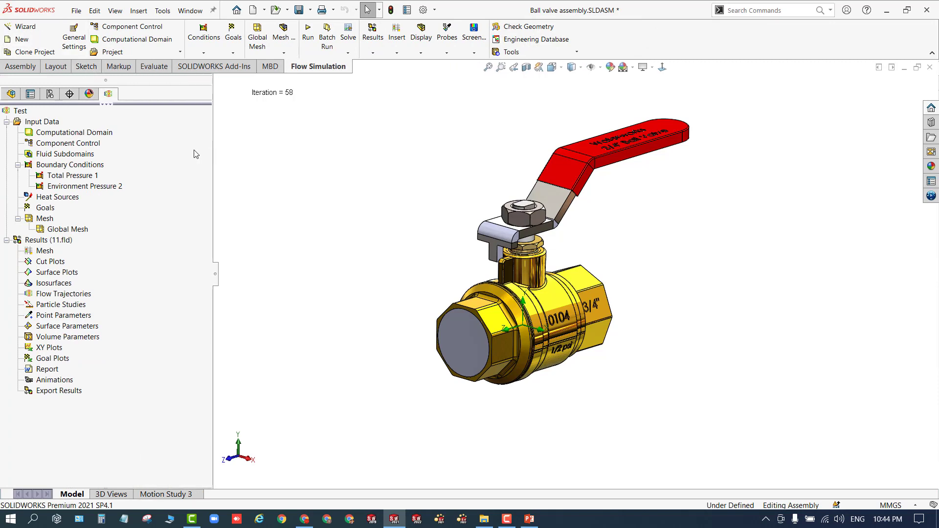
pyautogui.rightClick(35, 125)
pyautogui.click(61, 128)
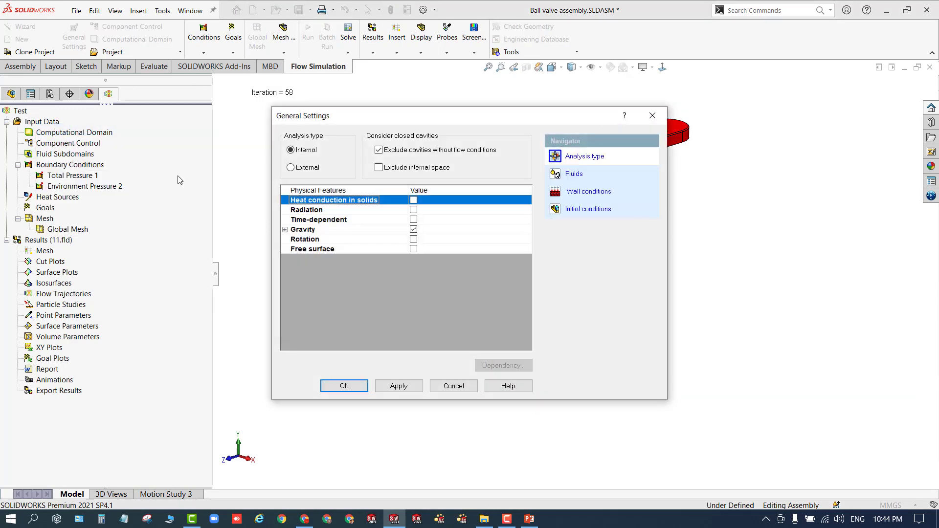
pyautogui.click(584, 157)
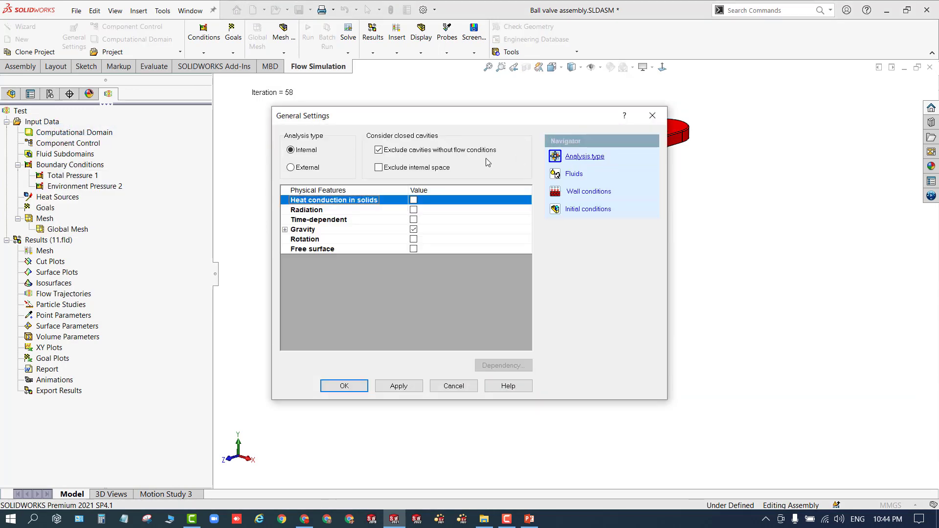
pyautogui.moveTo(362, 117); pyautogui.dragTo(109, 86)
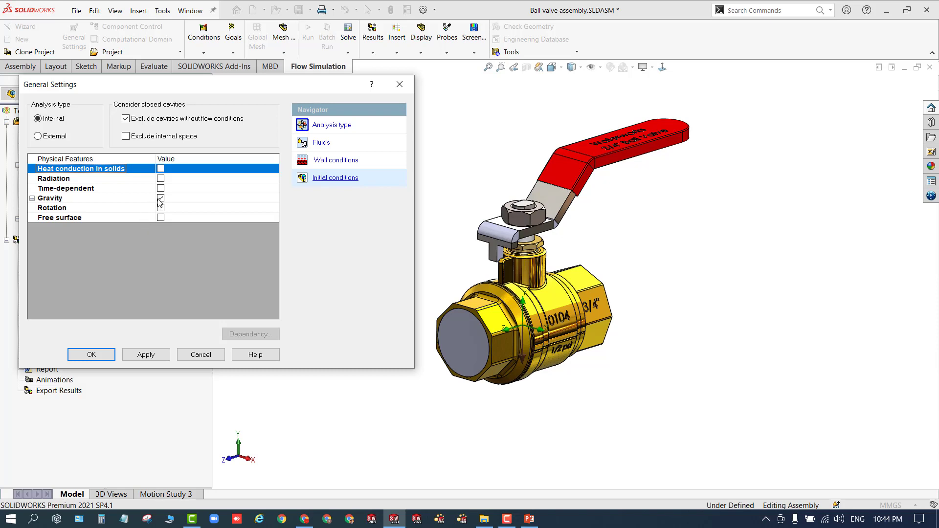
pyautogui.click(32, 199)
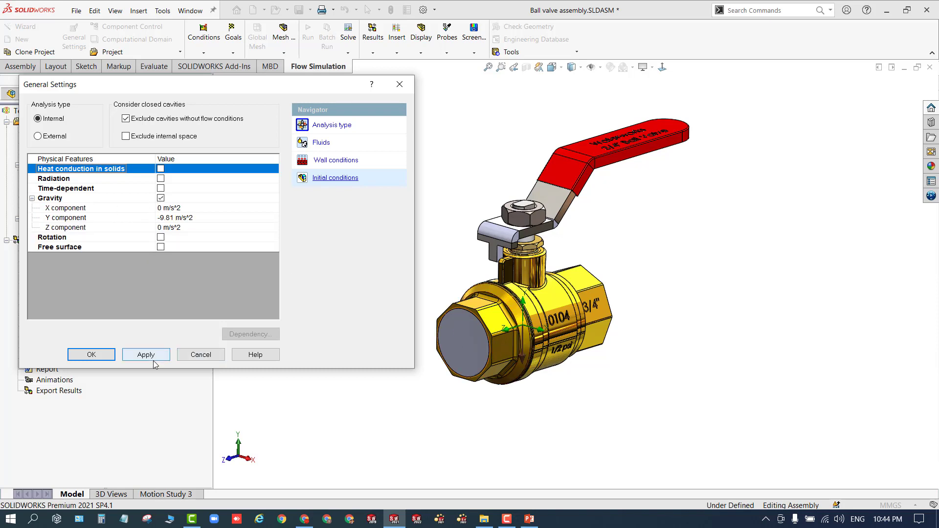
pyautogui.click(321, 142)
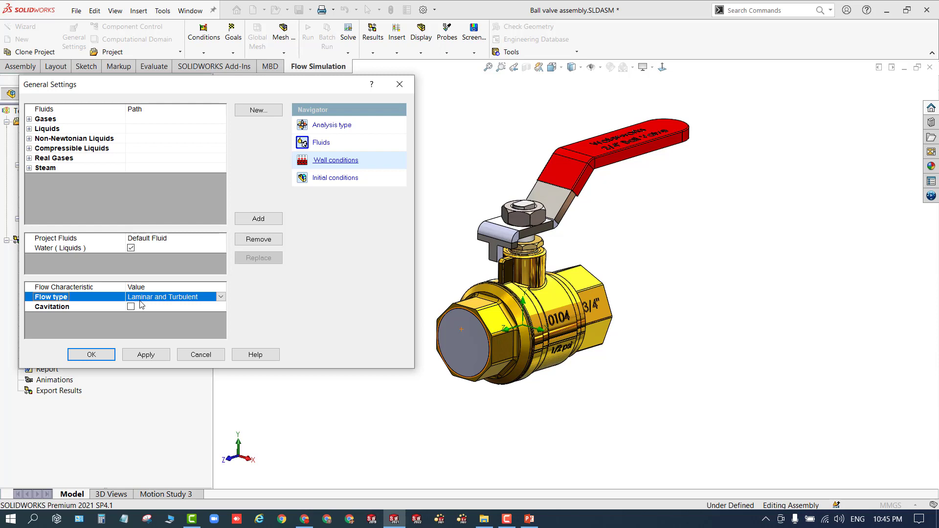
pyautogui.click(325, 162)
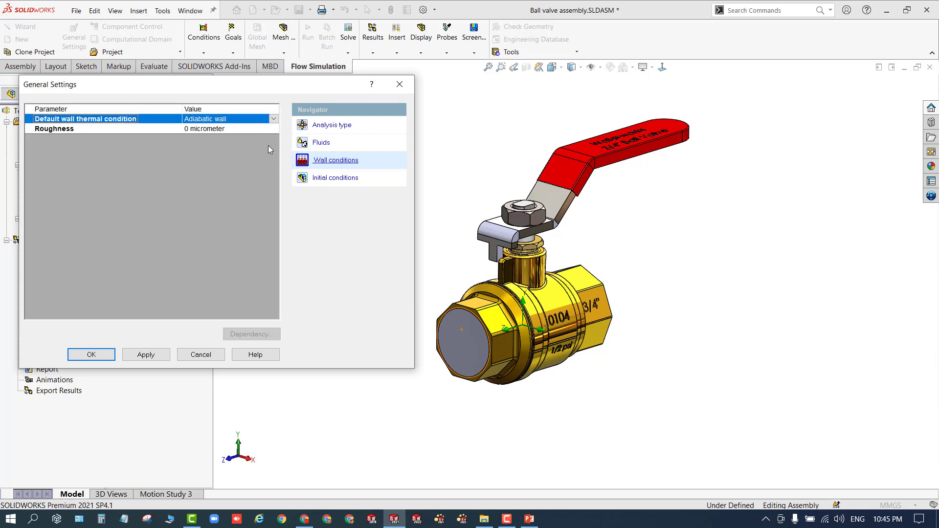
pyautogui.click(314, 180)
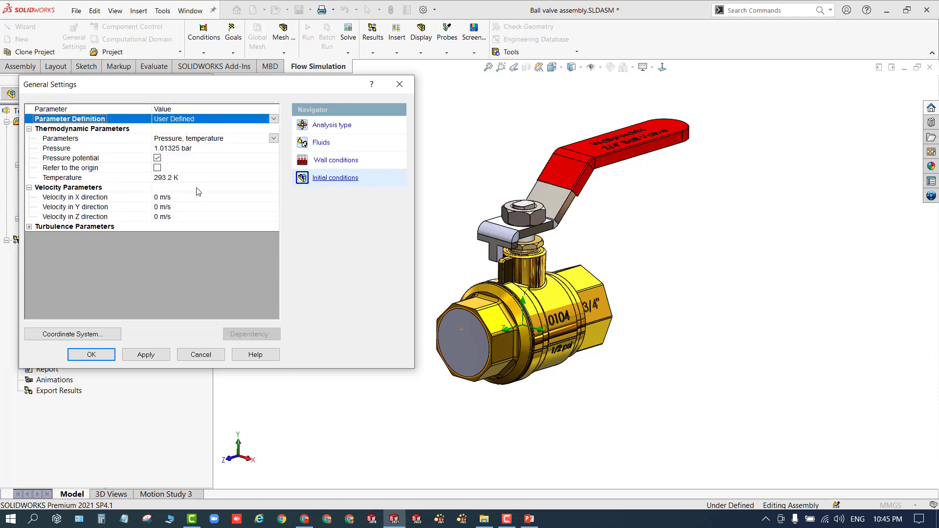
pyautogui.click(399, 84)
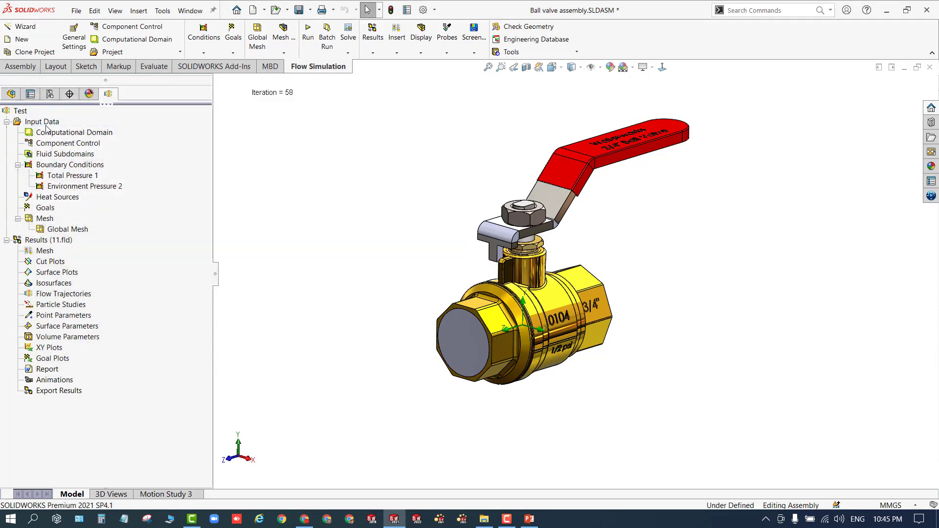
# - Open the computational domain definition to examine its size and boundary options, then close it unchanged
pyautogui.click(69, 133)
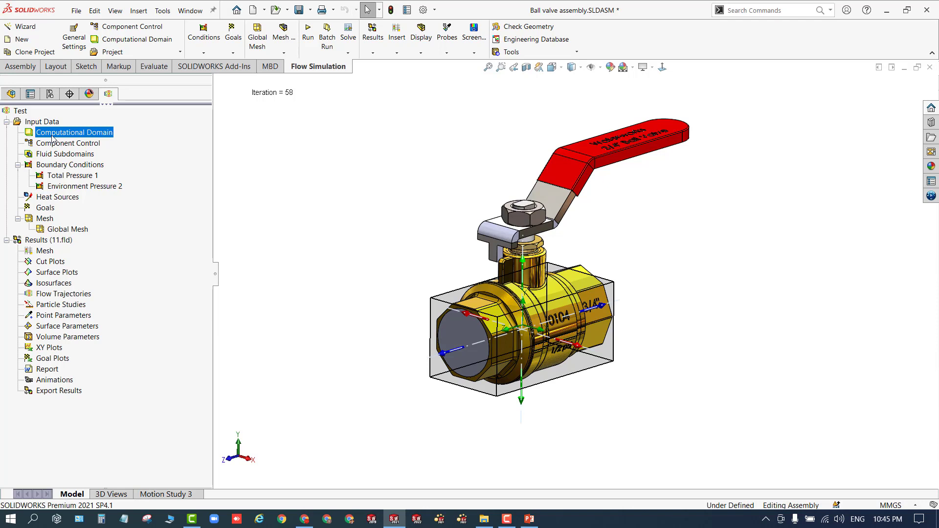
pyautogui.rightClick(52, 137)
pyautogui.click(88, 142)
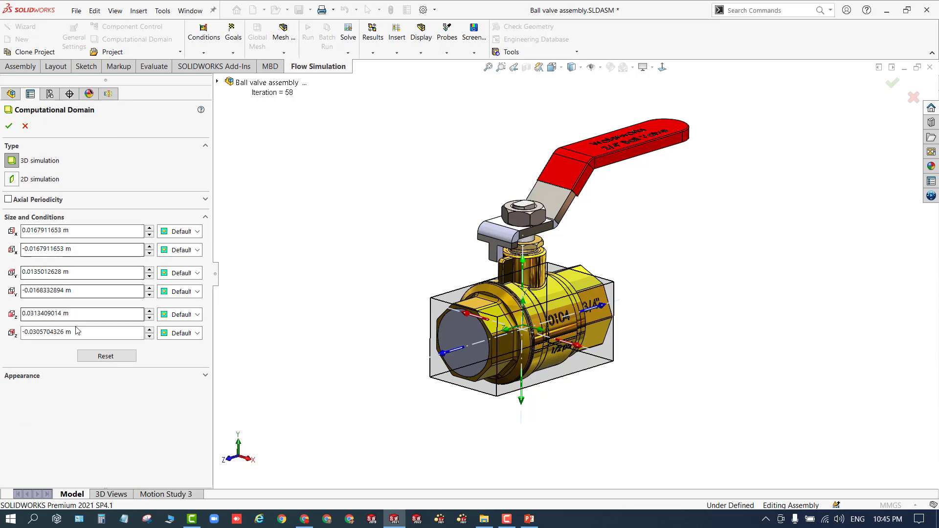
pyautogui.click(197, 232)
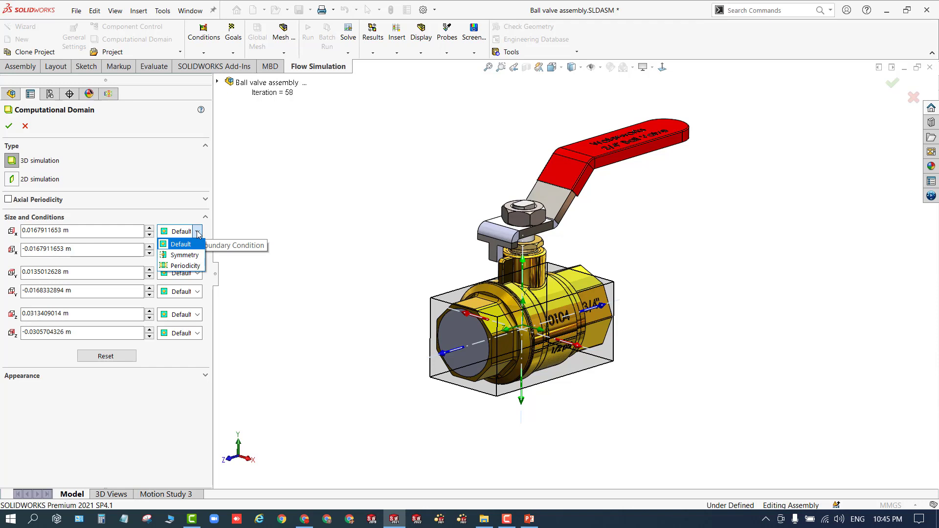
pyautogui.click(198, 234)
pyautogui.click(26, 126)
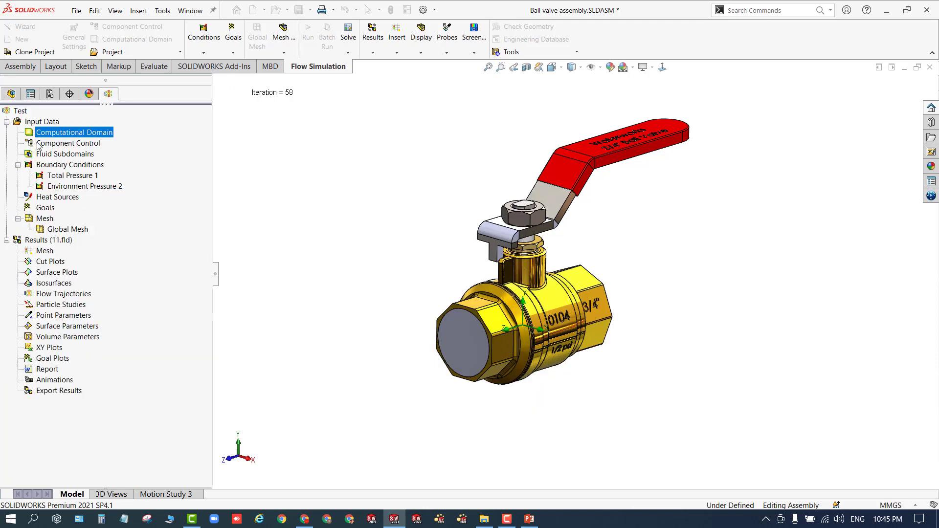
pyautogui.rightClick(72, 135)
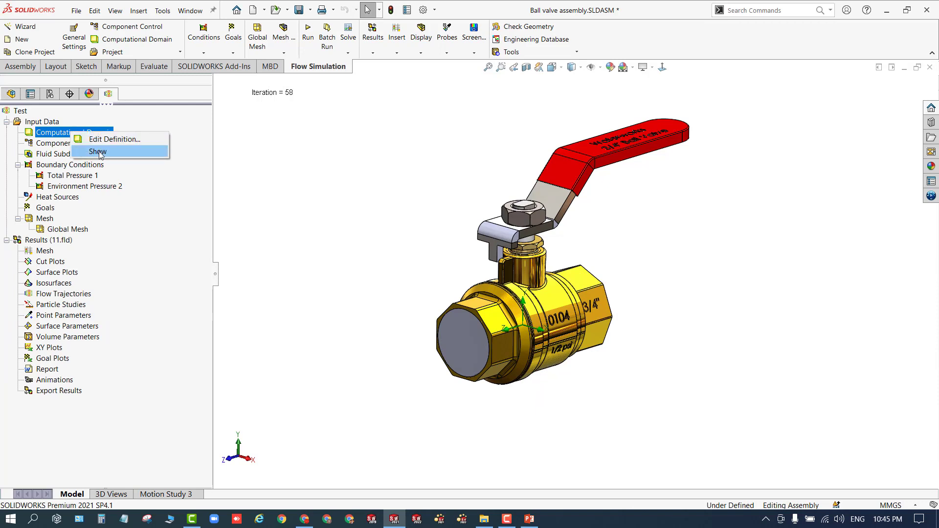
pyautogui.click(280, 176)
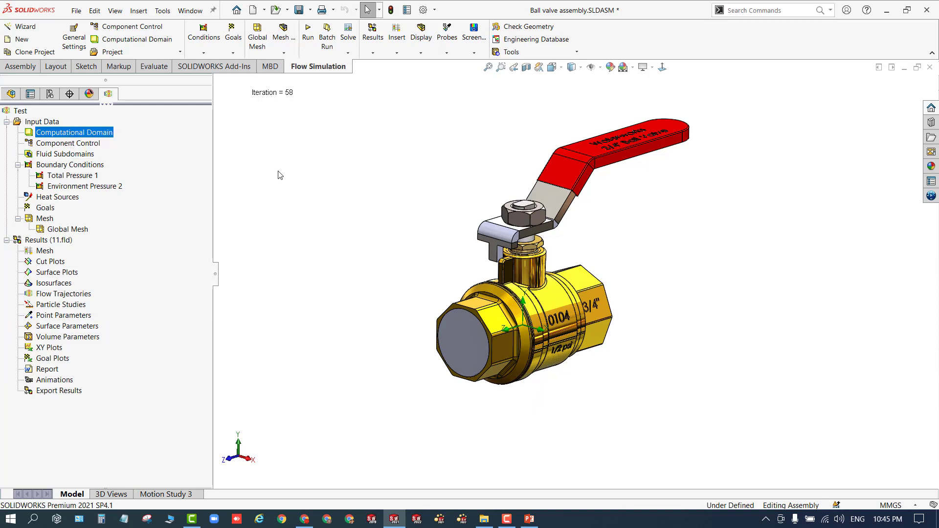
pyautogui.rightClick(55, 168)
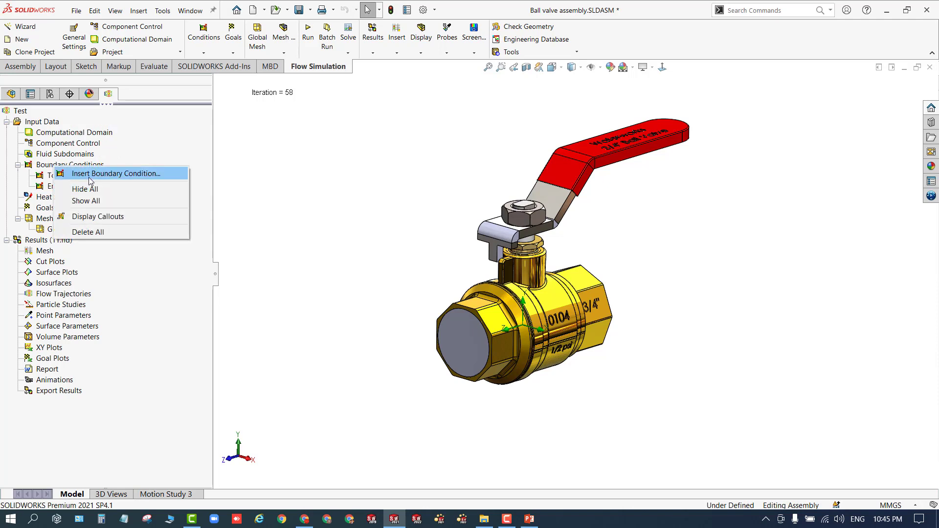
pyautogui.press('Escape')
# - Open the Total Pressure 1 boundary condition's definition to examine its types, then close it unchanged
pyautogui.click(76, 177)
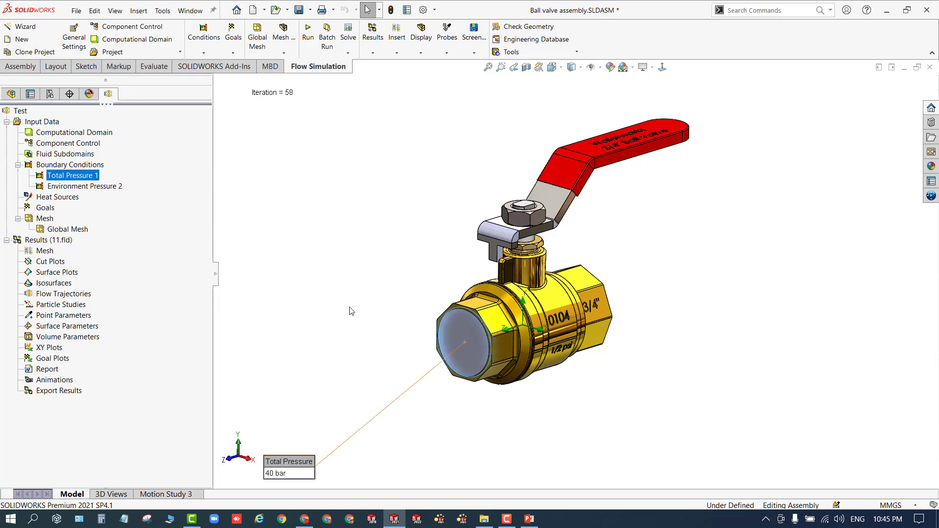
pyautogui.rightClick(74, 176)
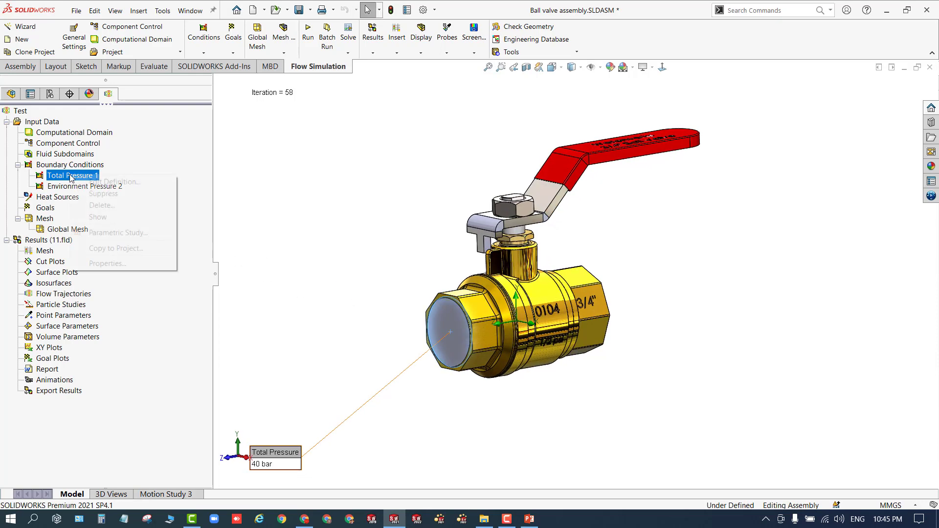
pyautogui.click(92, 184)
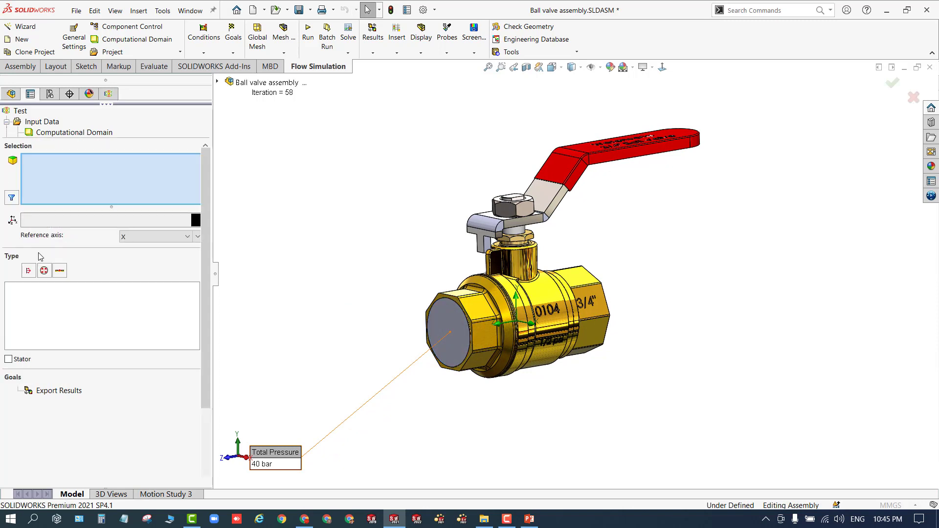
pyautogui.click(29, 271)
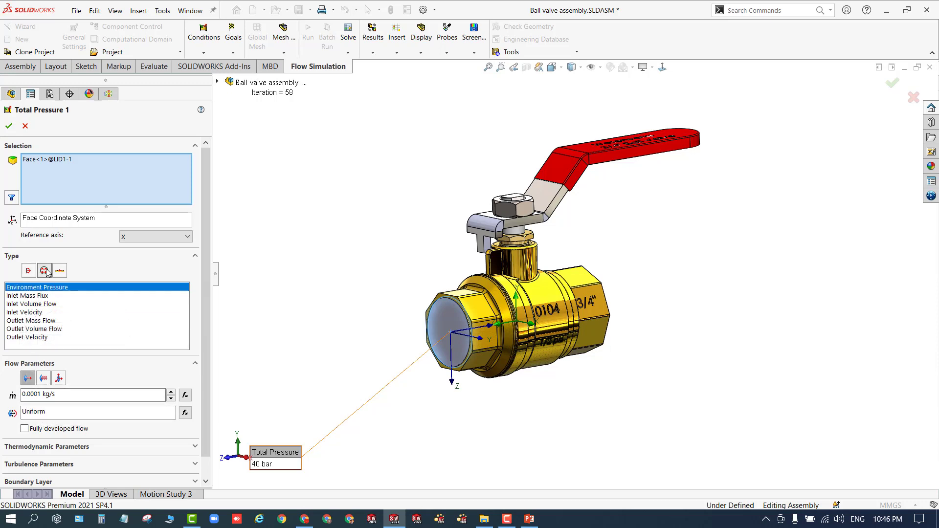
pyautogui.click(44, 271)
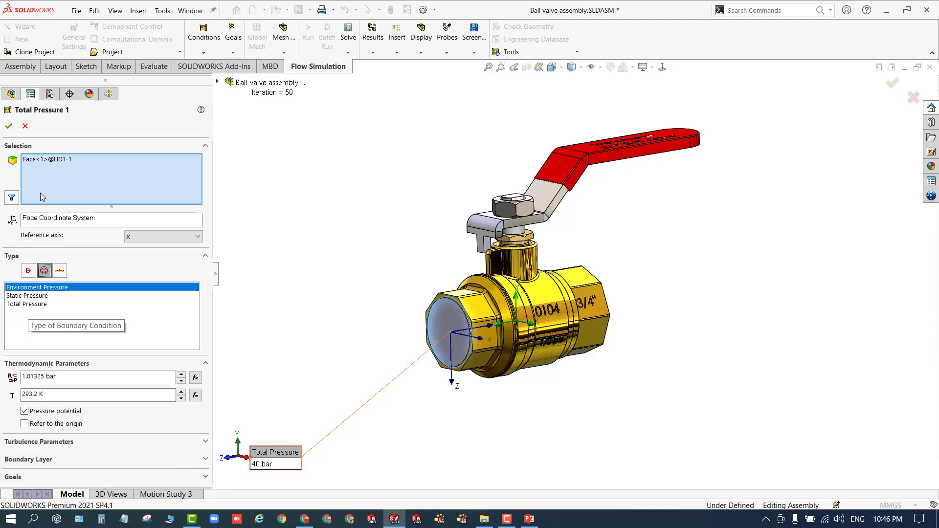
pyautogui.click(30, 127)
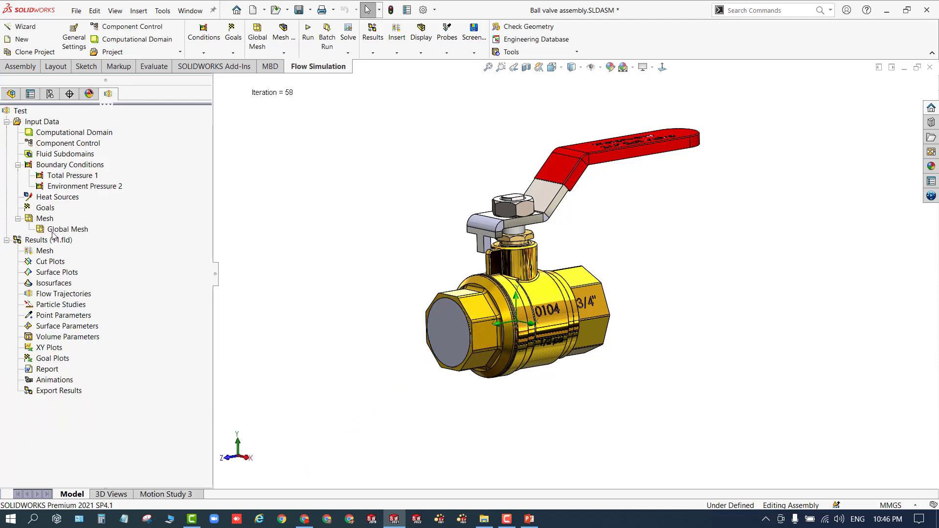
# - Select Environment Pressure 2 and rotate the model to examine where it is applied
pyautogui.click(59, 188)
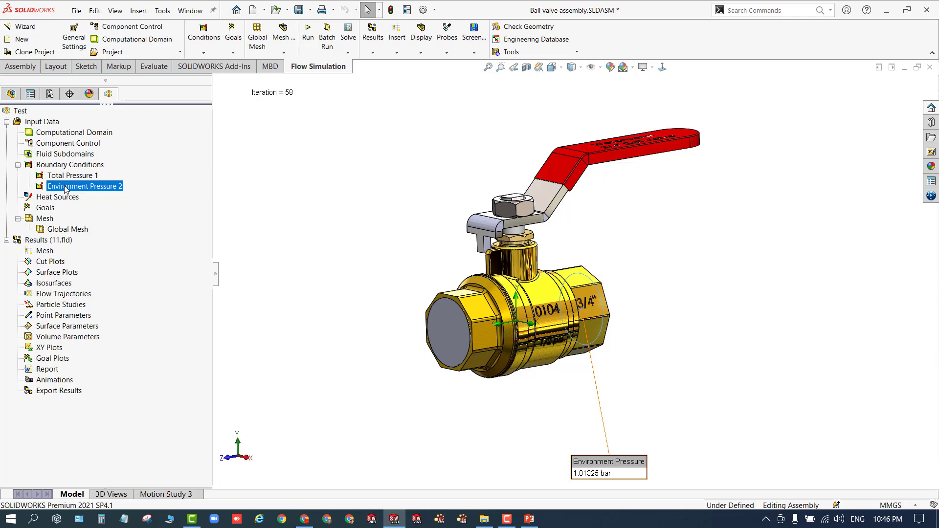
pyautogui.moveTo(337, 337); pyautogui.dragTo(335, 374, button='middle')
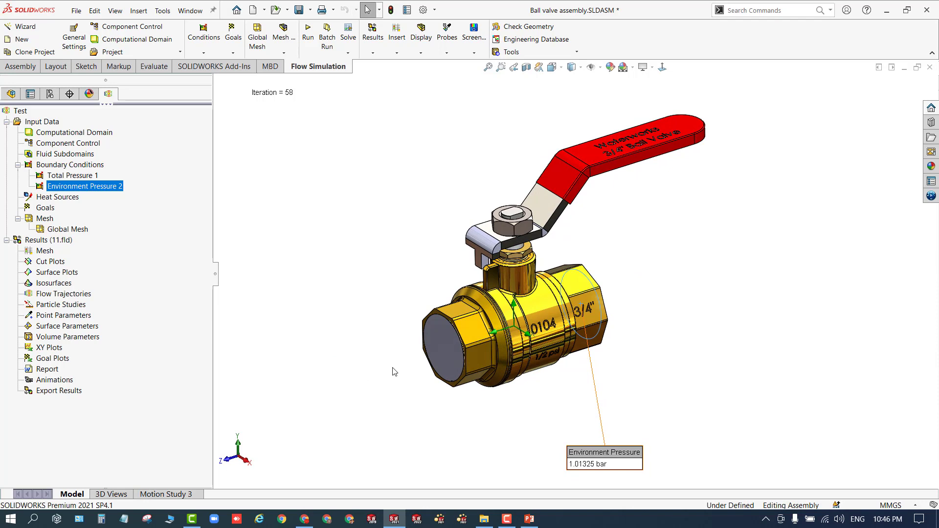
pyautogui.click(385, 335)
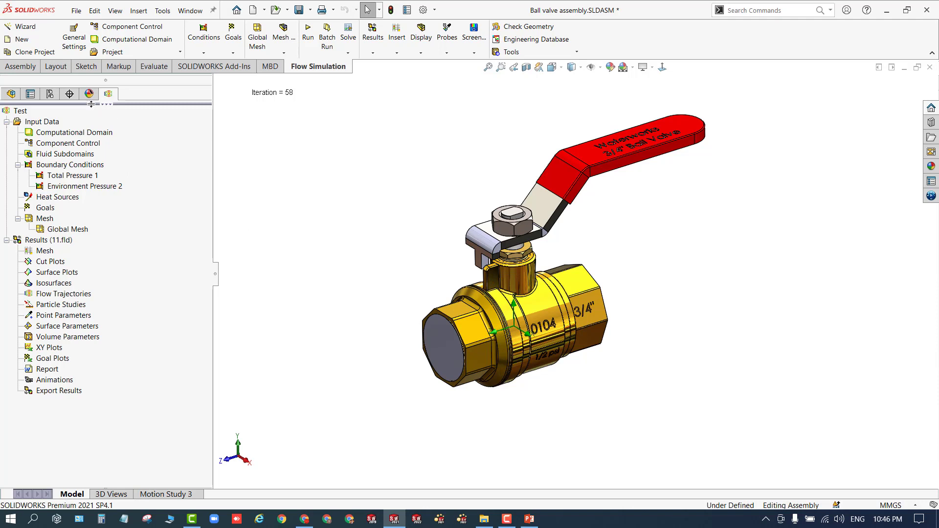
# - Split the feature tree to show the projects list with its parametric studies and geometry variations
pyautogui.moveTo(91, 104); pyautogui.dragTo(82, 268)
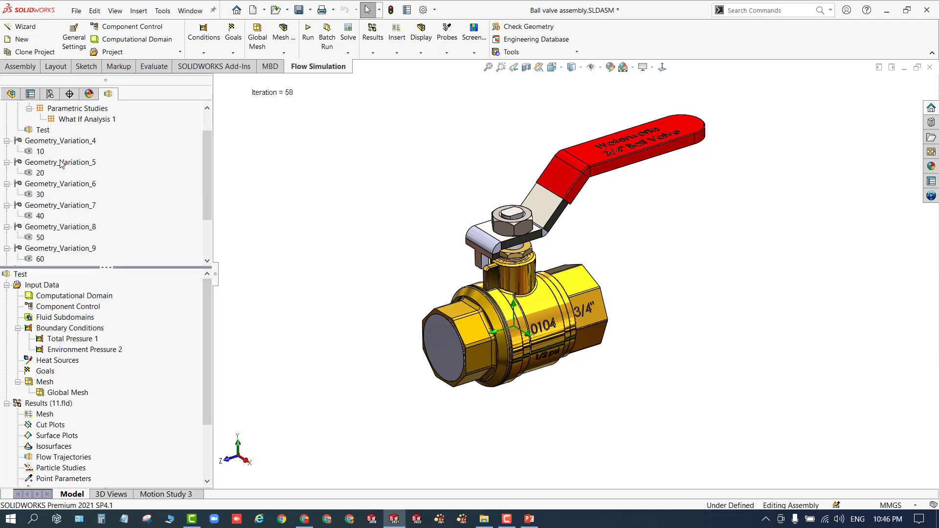
pyautogui.scroll(1, 60, 164)
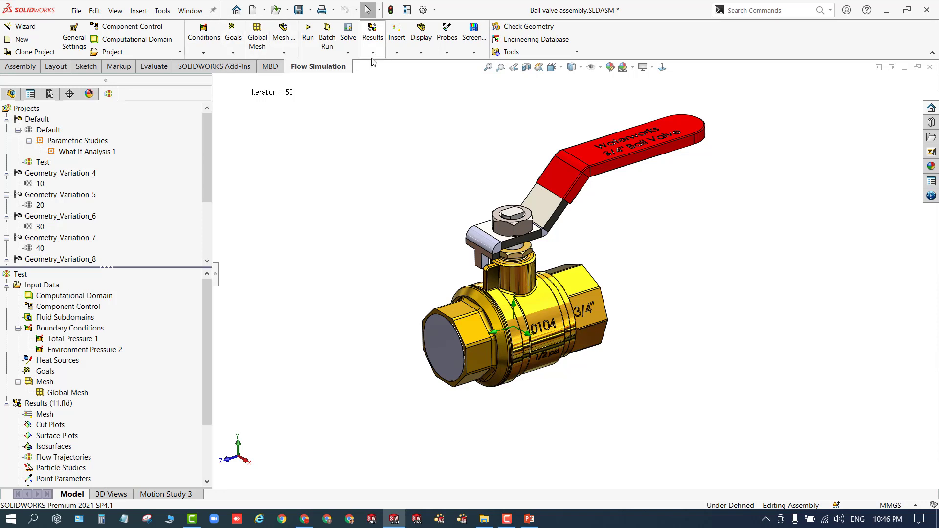
pyautogui.click(348, 53)
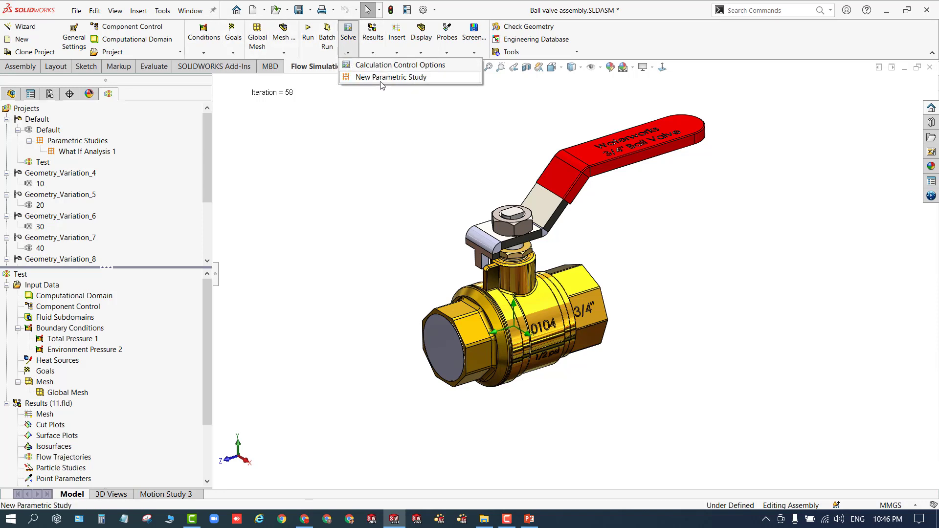
pyautogui.click(88, 153)
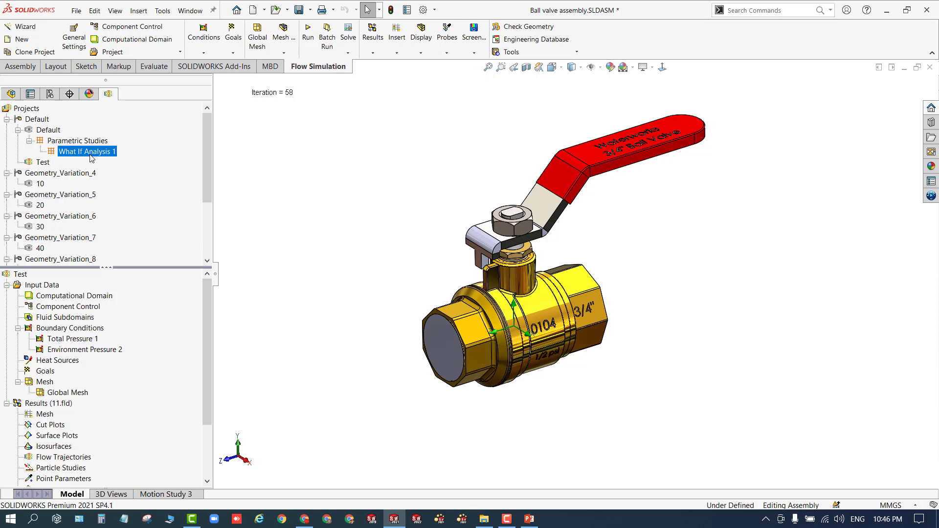
pyautogui.rightClick(76, 143)
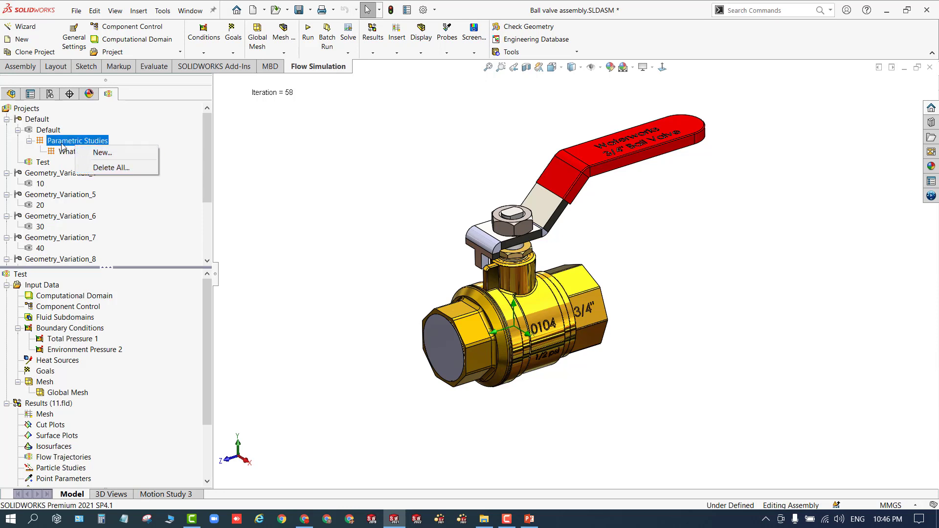
pyautogui.rightClick(51, 130)
pyautogui.click(233, 155)
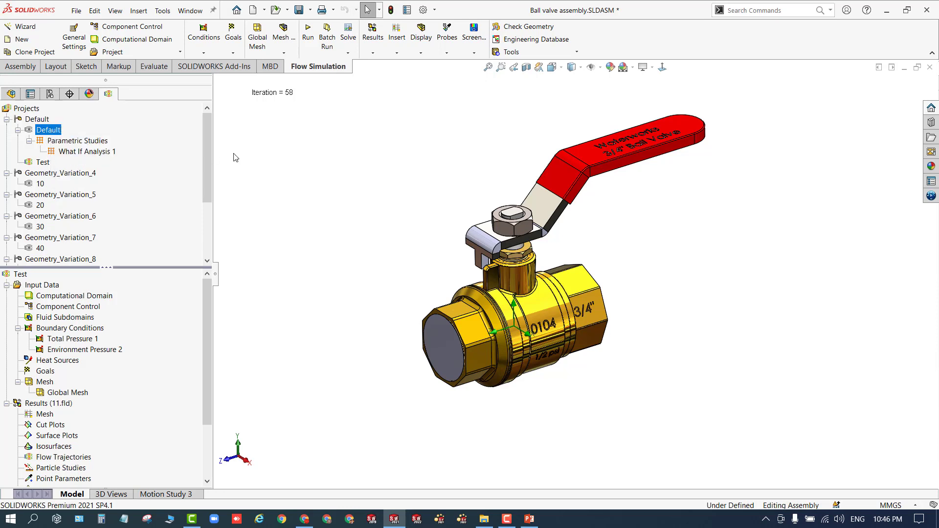
pyautogui.click(89, 152)
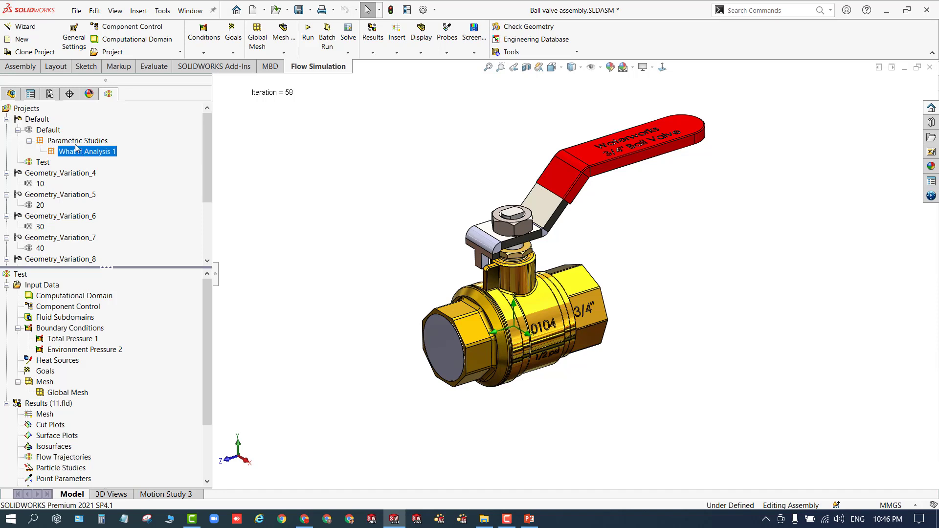
pyautogui.rightClick(76, 143)
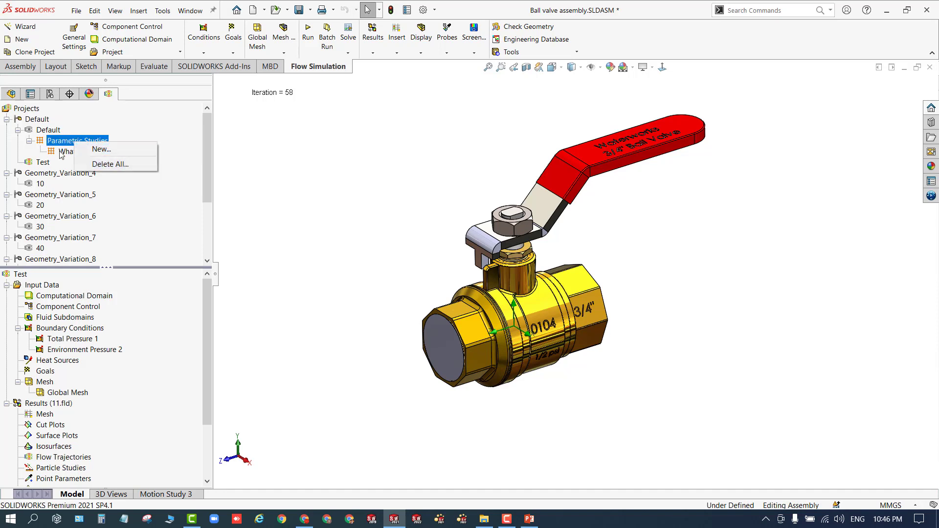
pyautogui.click(61, 153)
# - Open the Default project's existing What If Analysis 1 parametric study and enlarge its panel
pyautogui.click(48, 134)
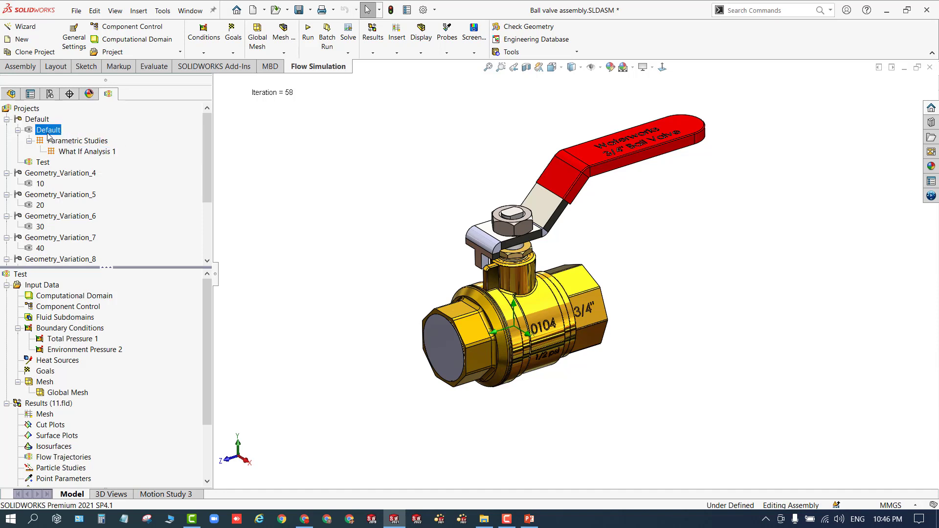
pyautogui.click(79, 142)
pyautogui.rightClick(80, 143)
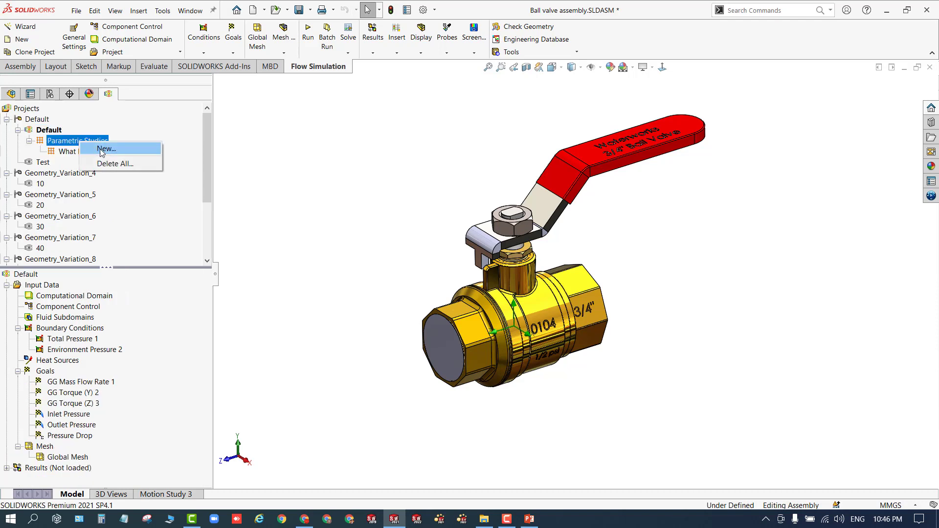
pyautogui.rightClick(69, 152)
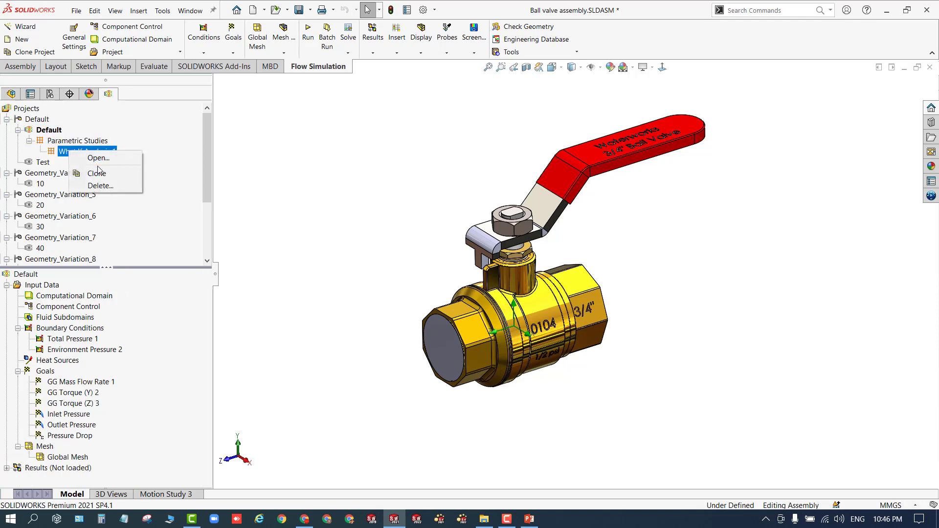
pyautogui.click(98, 158)
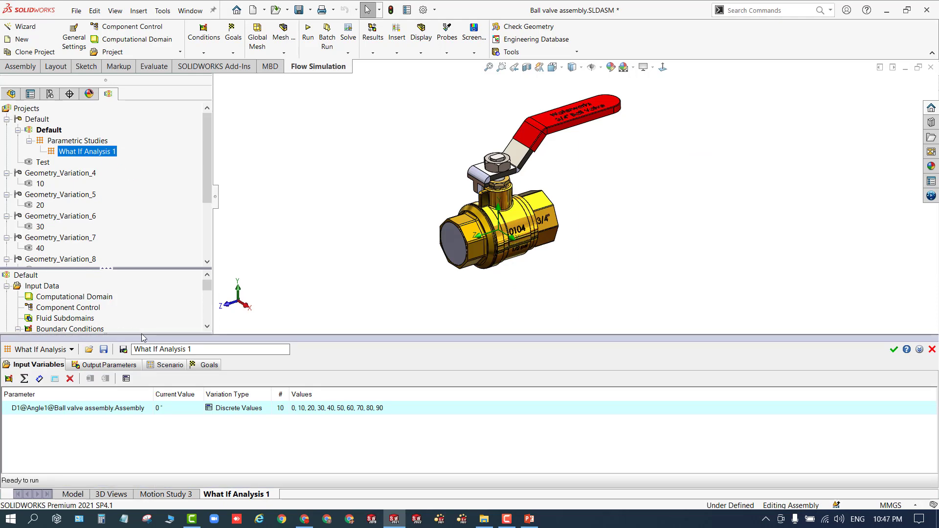
pyautogui.moveTo(144, 334); pyautogui.dragTo(174, 277)
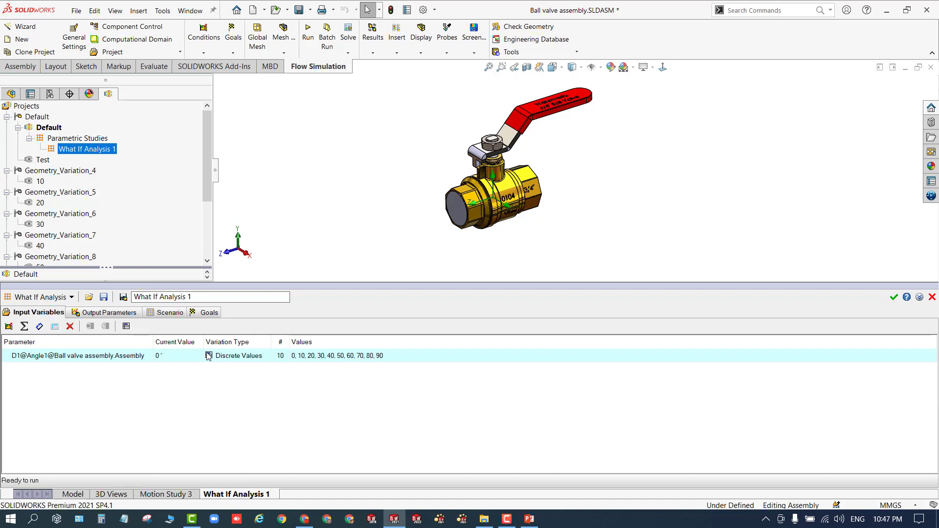
# - Examine the study's input variable: the Angle1 mate dimension and its list of discrete angle values from 0 to 90
pyautogui.click(40, 326)
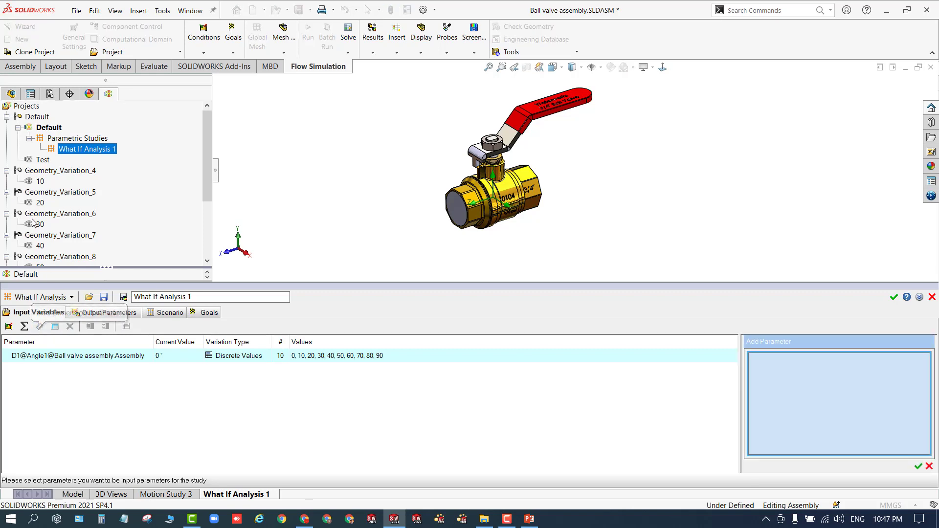
pyautogui.scroll(-5, 15, 225)
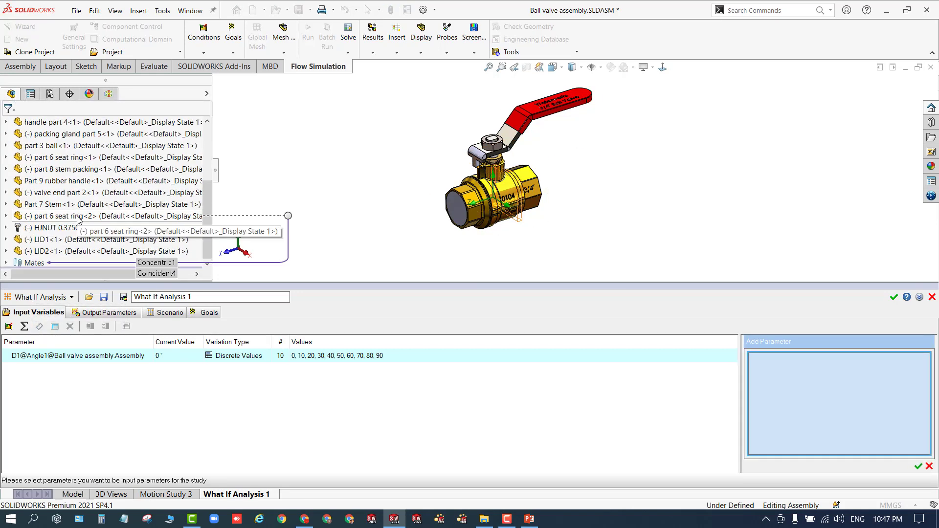
pyautogui.click(7, 263)
pyautogui.scroll(-10, 9, 264)
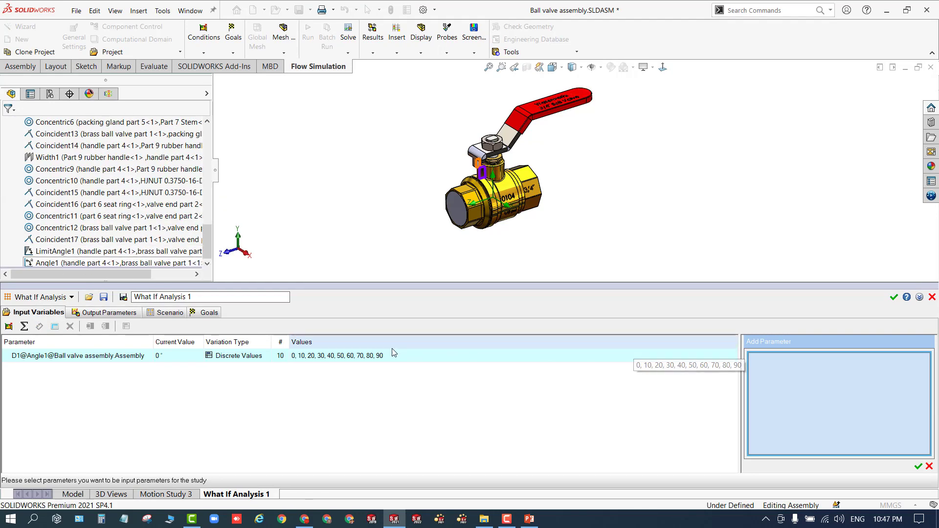
pyautogui.click(932, 468)
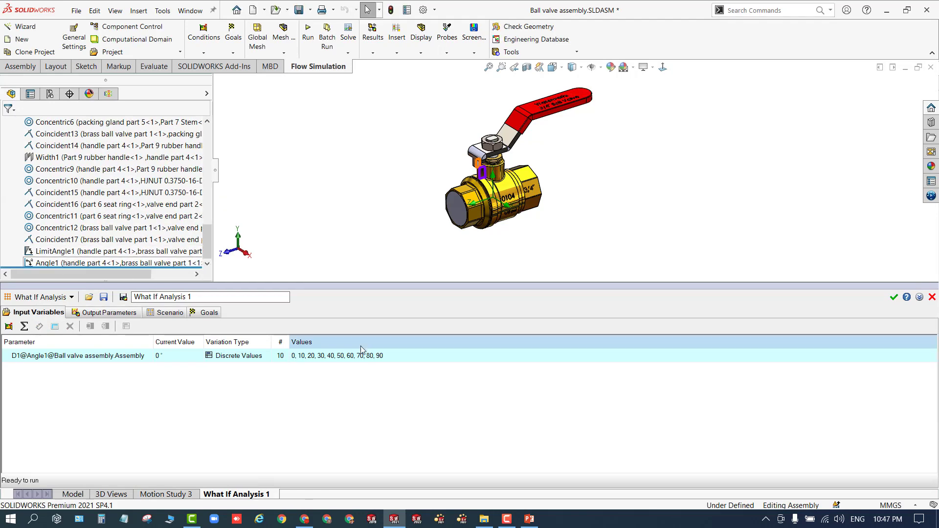
pyautogui.doubleClick(350, 359)
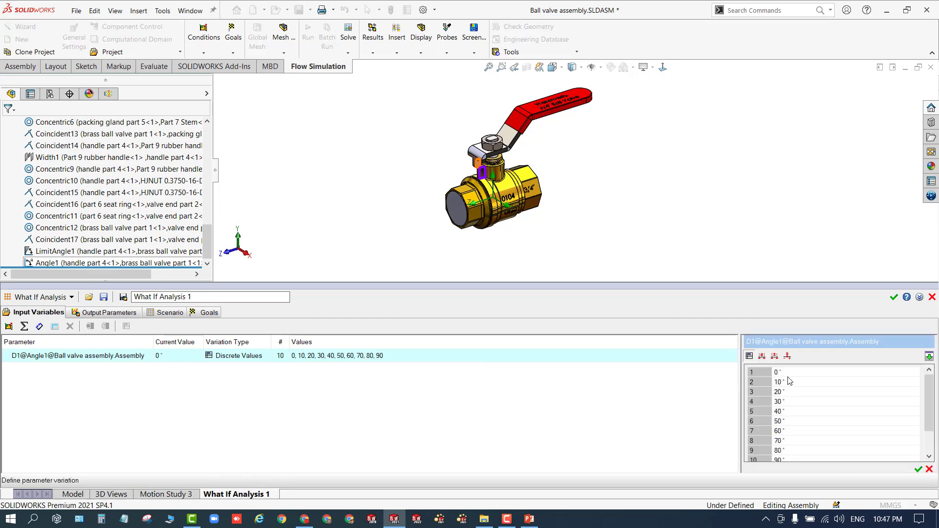
pyautogui.click(930, 469)
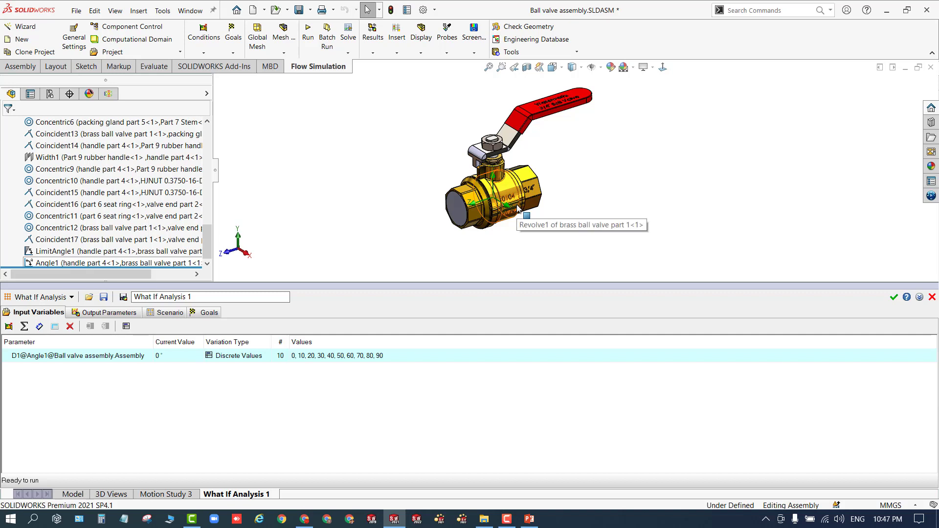
# - Examine the study's Output Parameters, Scenario and Goals tabs in turn
pyautogui.click(76, 315)
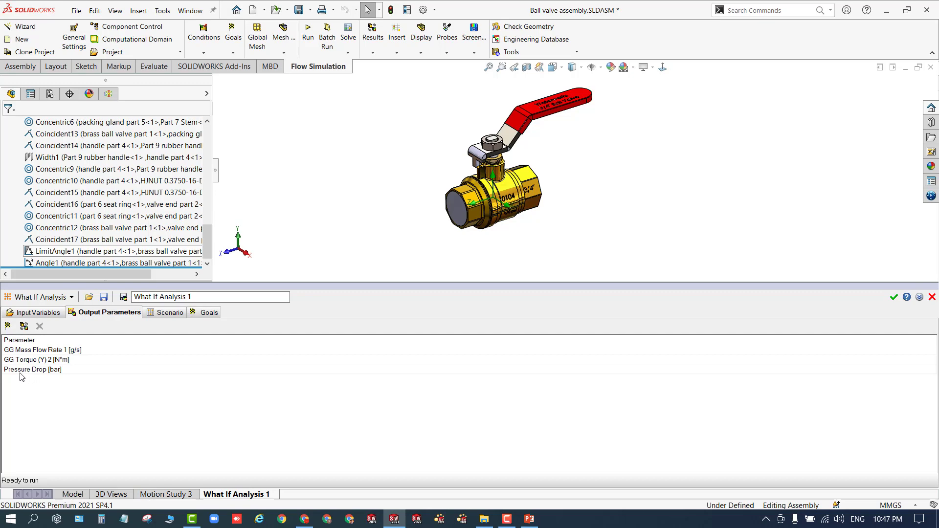
pyautogui.click(168, 314)
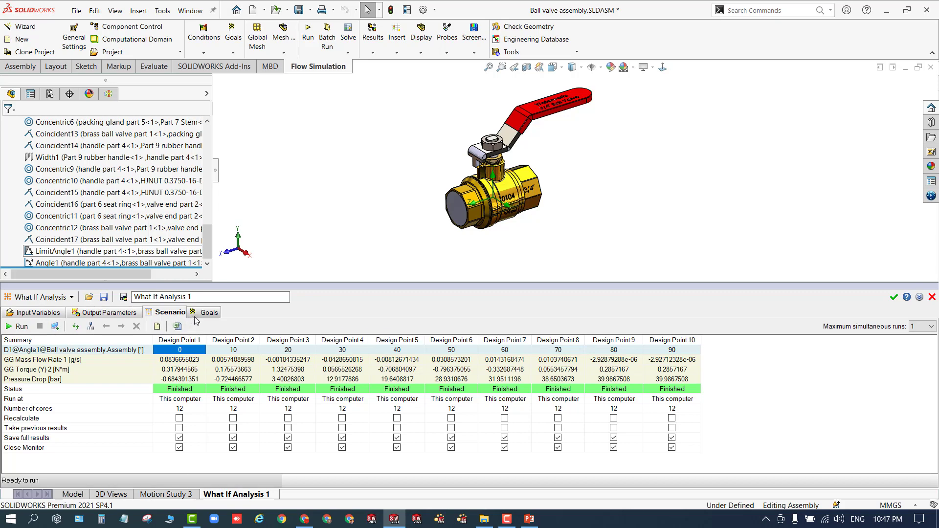
pyautogui.click(196, 316)
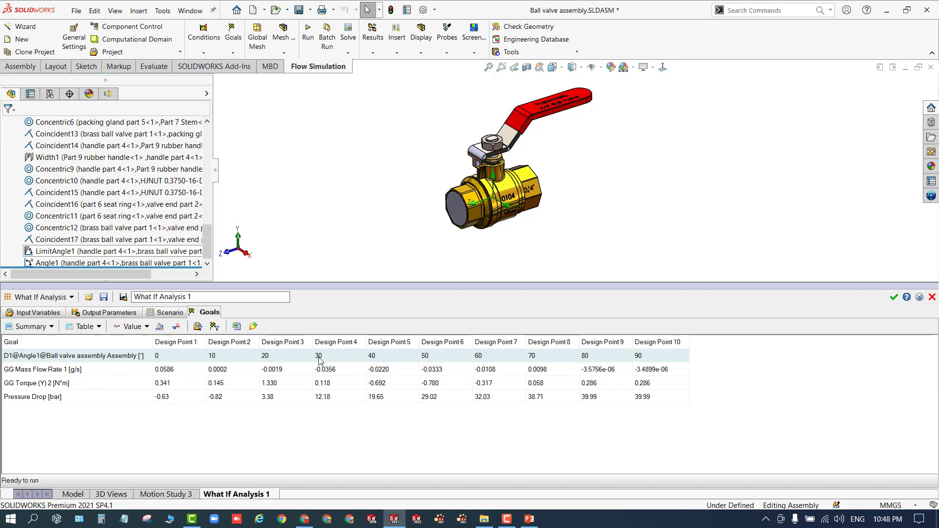
pyautogui.click(167, 312)
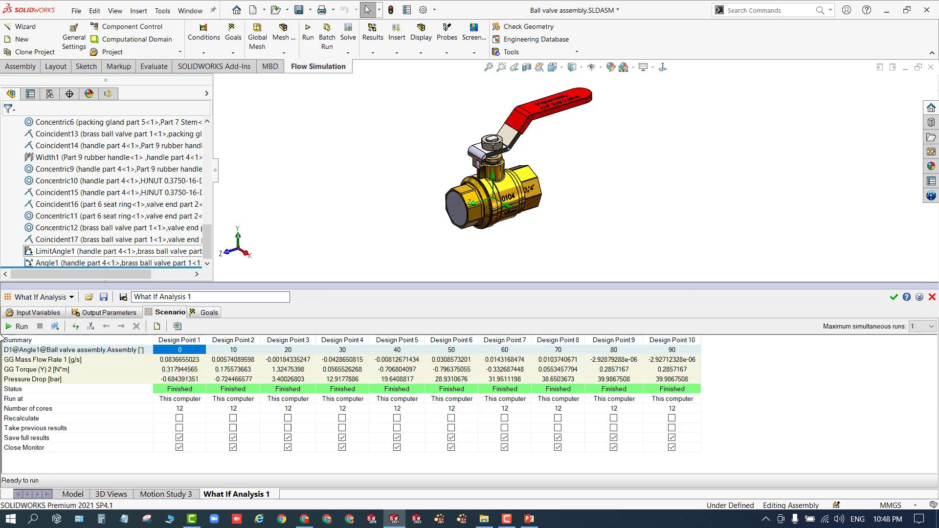
pyautogui.click(206, 312)
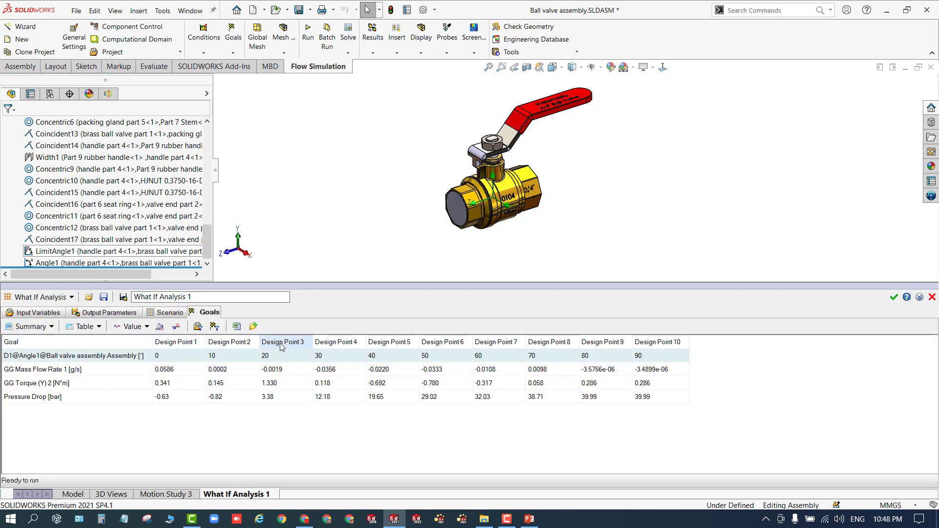
# - Select the Design Point 5 column and inspect individual goal values in the goals table
pyautogui.rightClick(401, 343)
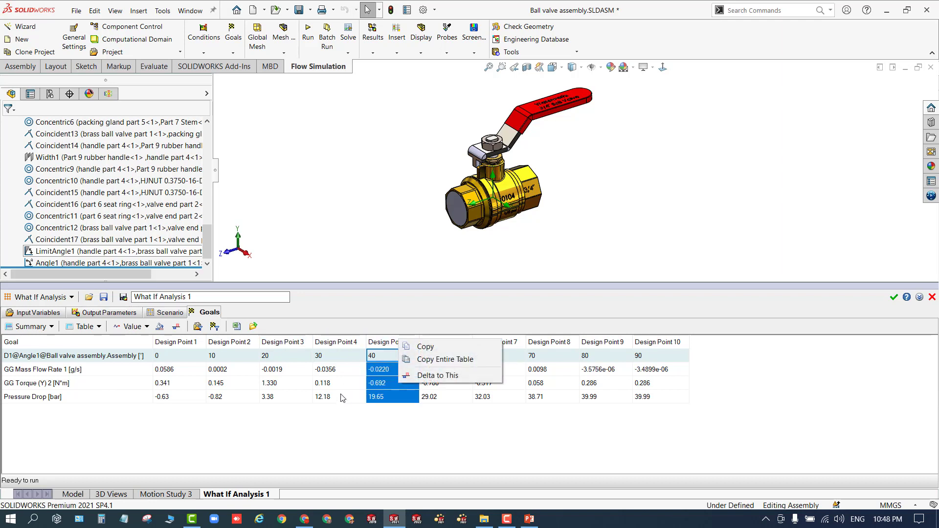
pyautogui.click(346, 423)
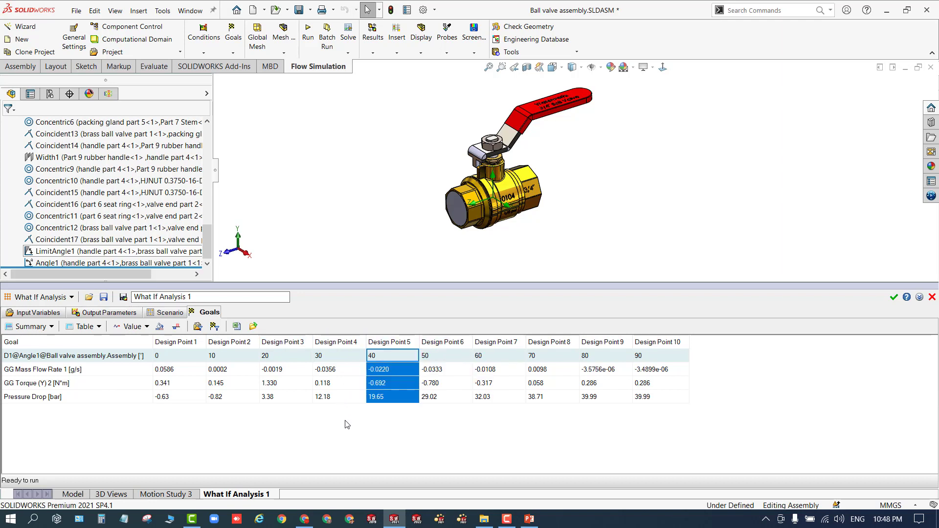
pyautogui.click(42, 327)
pyautogui.click(167, 428)
pyautogui.click(454, 398)
pyautogui.click(442, 381)
pyautogui.click(440, 370)
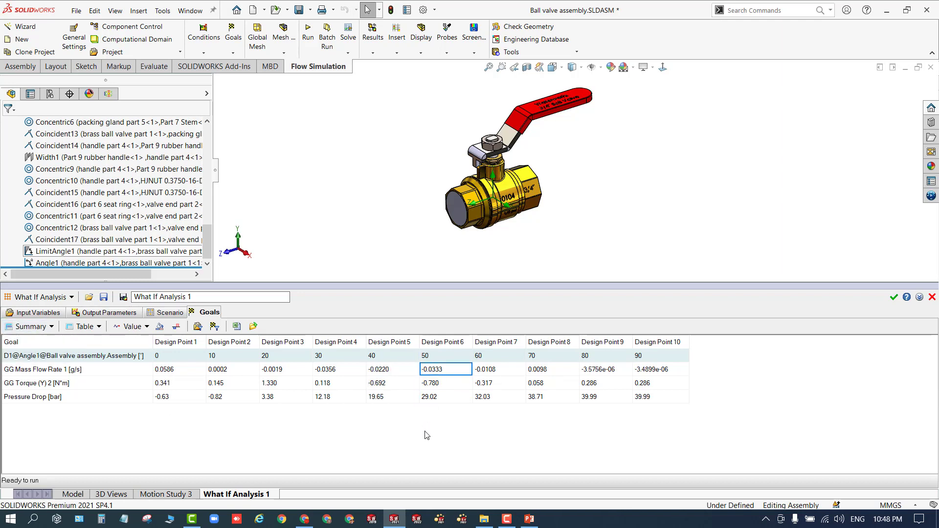
# - Switch the goals view to History convergence plots, then back to the Summary table
pyautogui.click(38, 329)
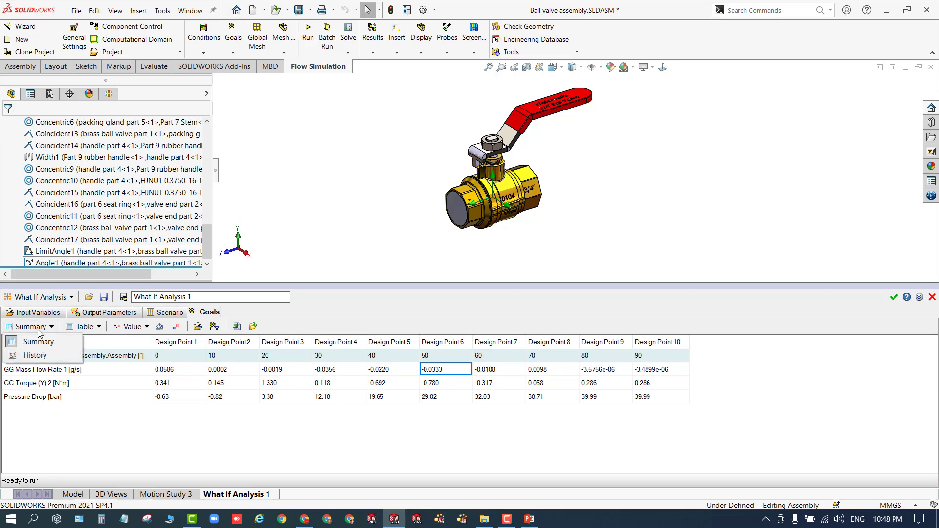
pyautogui.click(36, 356)
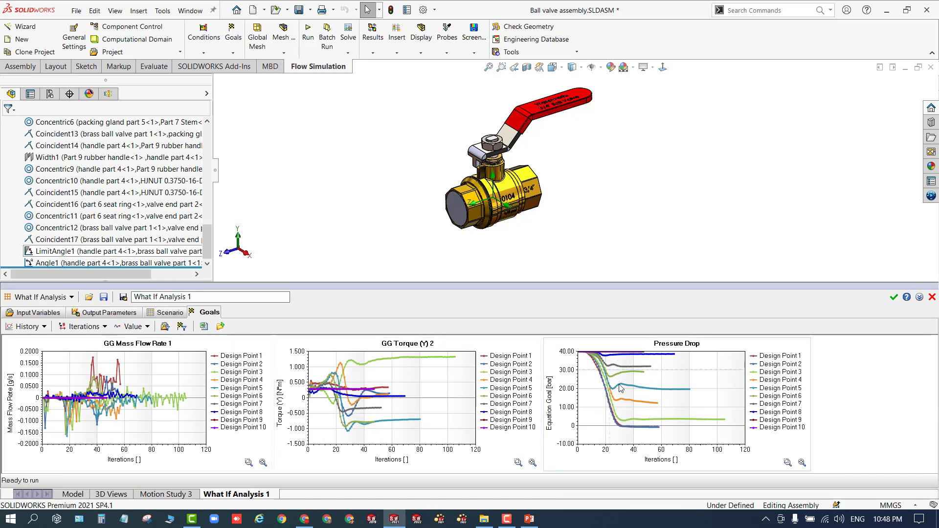
pyautogui.moveTo(698, 424)
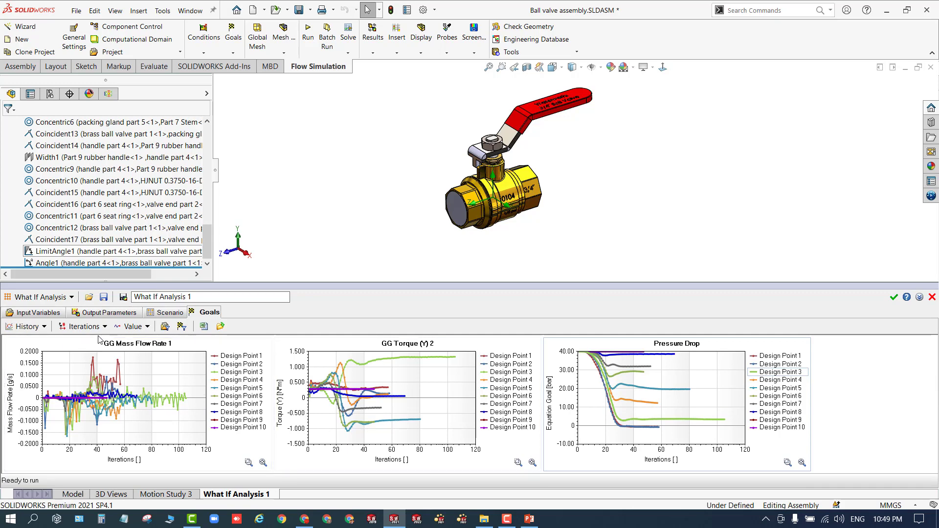
pyautogui.click(41, 327)
pyautogui.click(41, 340)
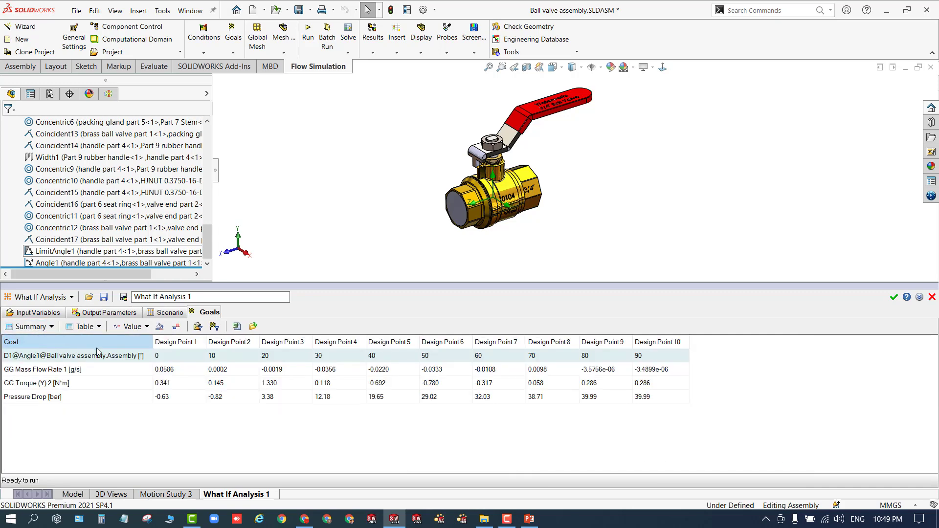
# - Display the goal summary as a line chart, then as a bar chart, then as a table again
pyautogui.click(285, 358)
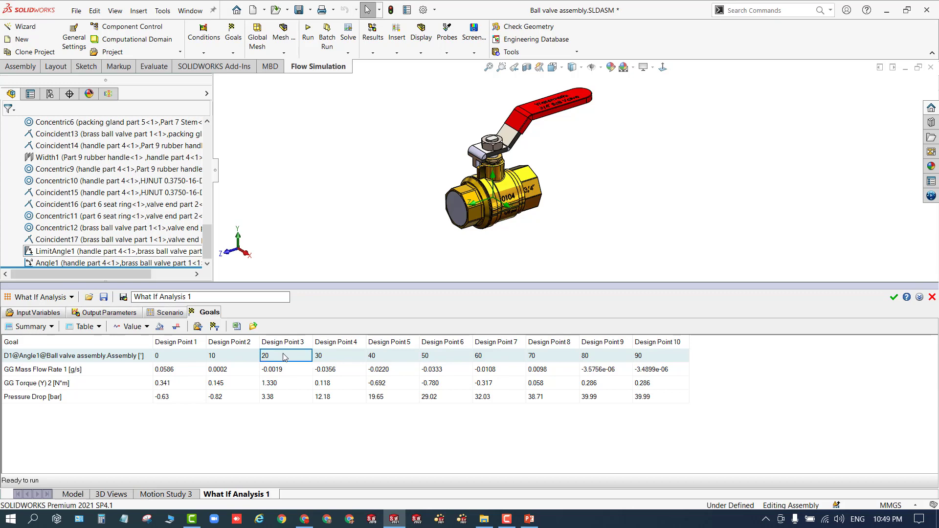
pyautogui.click(78, 327)
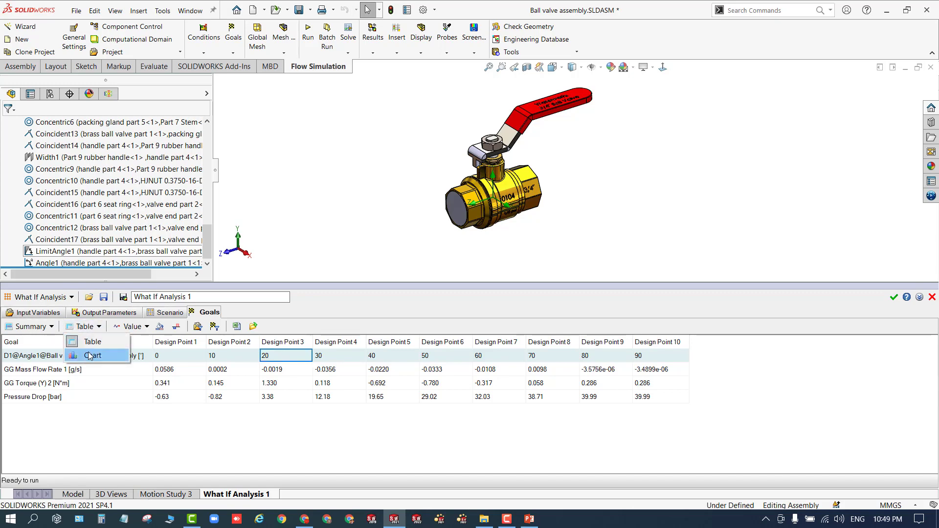
pyautogui.click(88, 356)
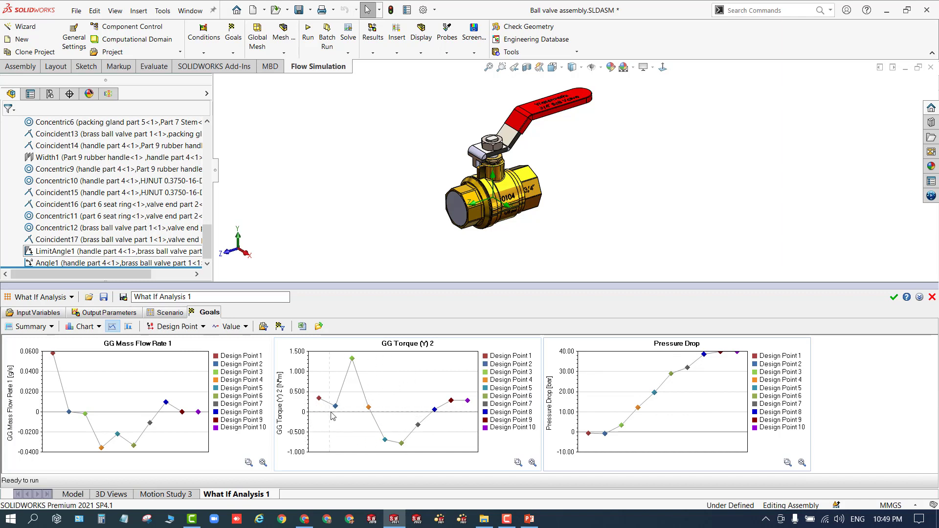
pyautogui.moveTo(354, 363)
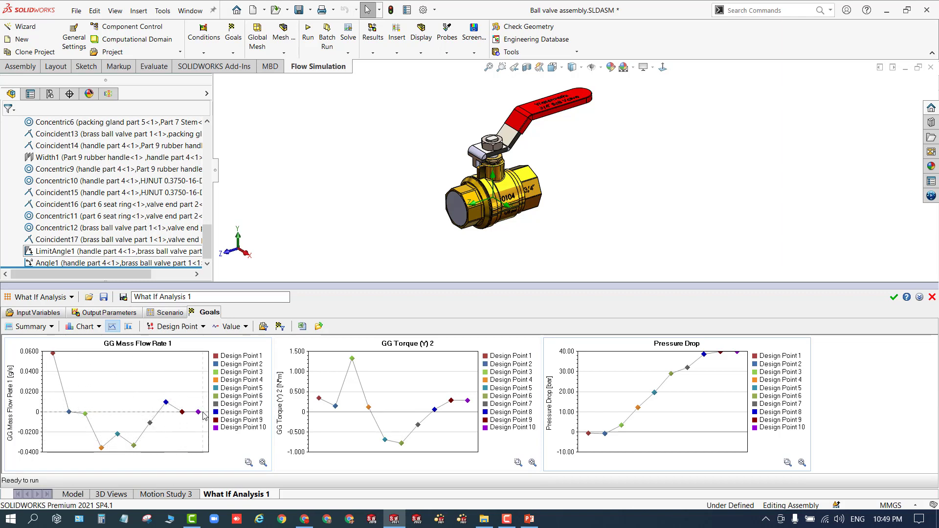
pyautogui.click(128, 327)
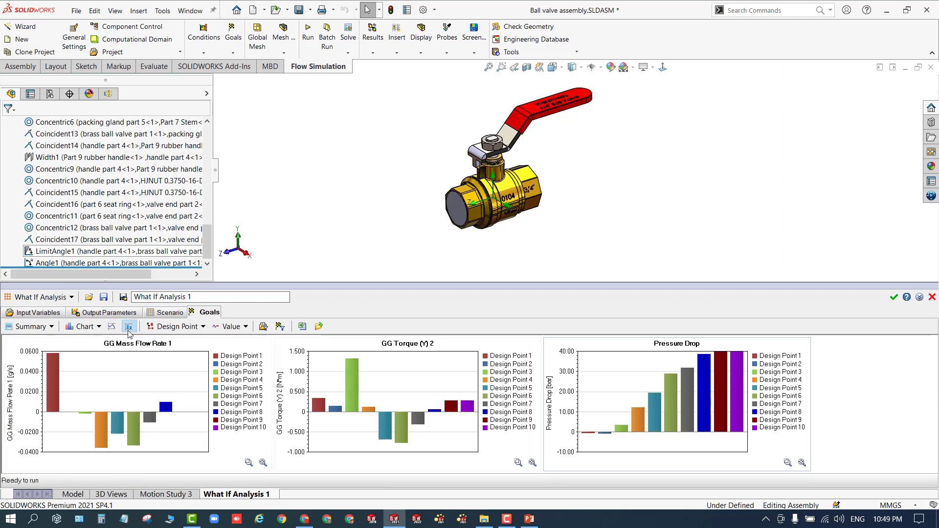
pyautogui.click(85, 327)
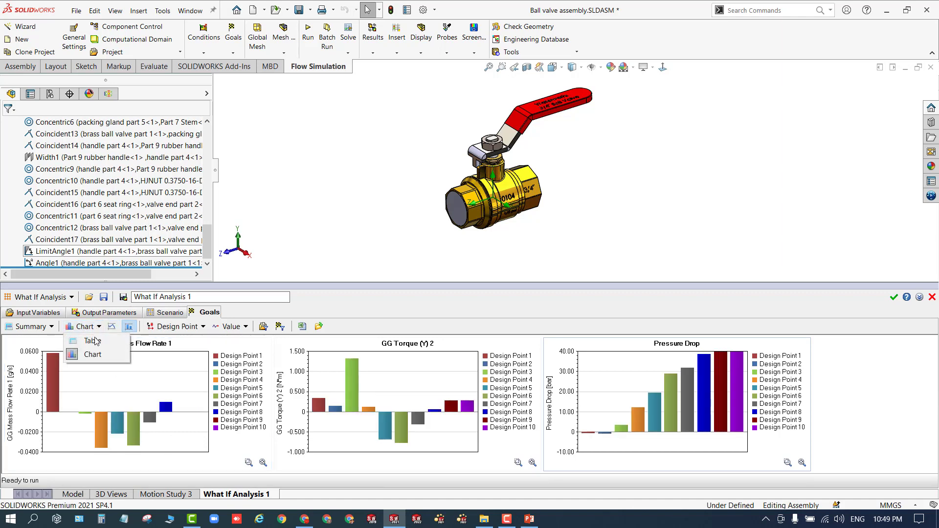
pyautogui.click(88, 340)
# - Show the goals History plots once more and close the parametric study
pyautogui.click(28, 326)
pyautogui.click(40, 348)
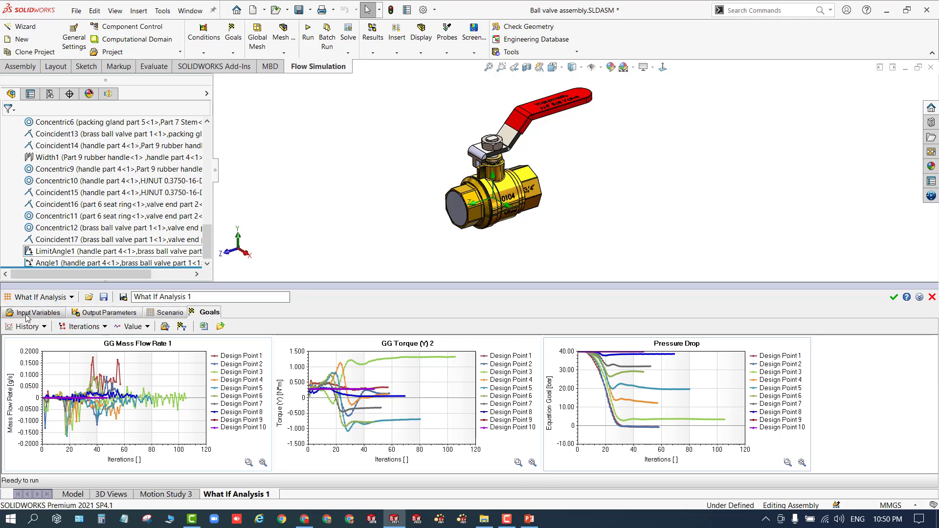
pyautogui.click(932, 297)
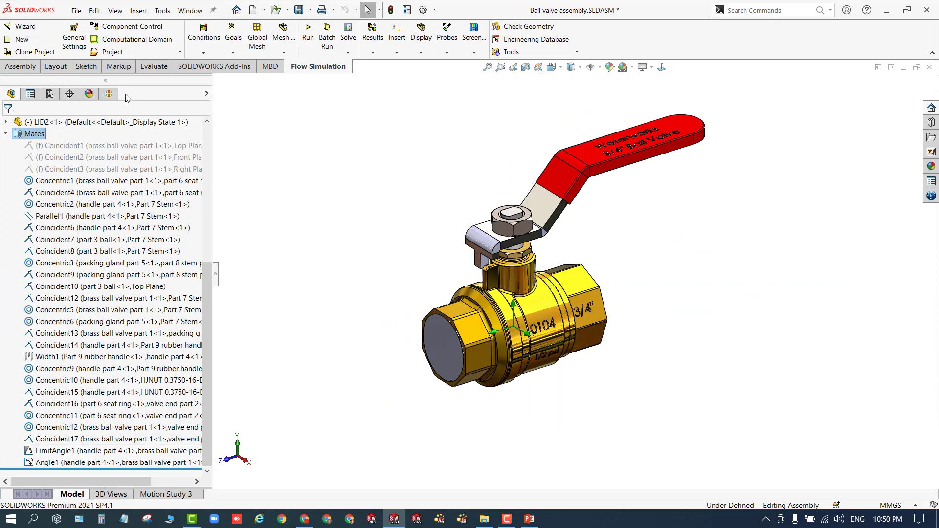
# - Load the Default project's results and select its GG Mass Flow Rate 1 and Inlet Pressure goals
pyautogui.click(108, 94)
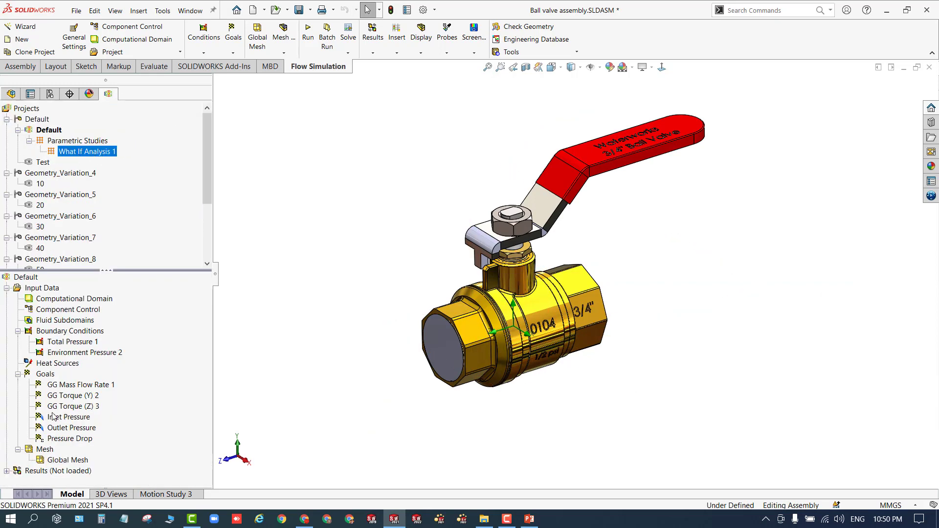
pyautogui.click(88, 142)
pyautogui.click(45, 129)
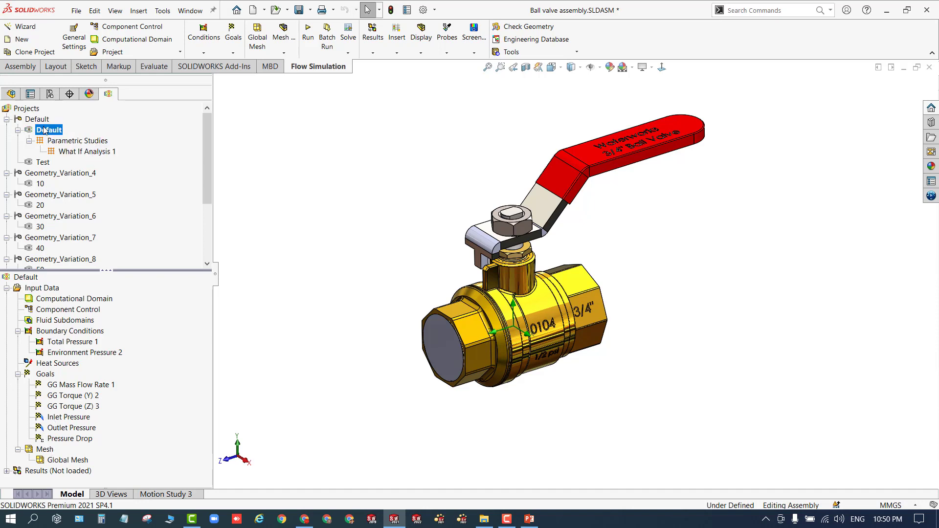
pyautogui.rightClick(55, 475)
pyautogui.click(100, 370)
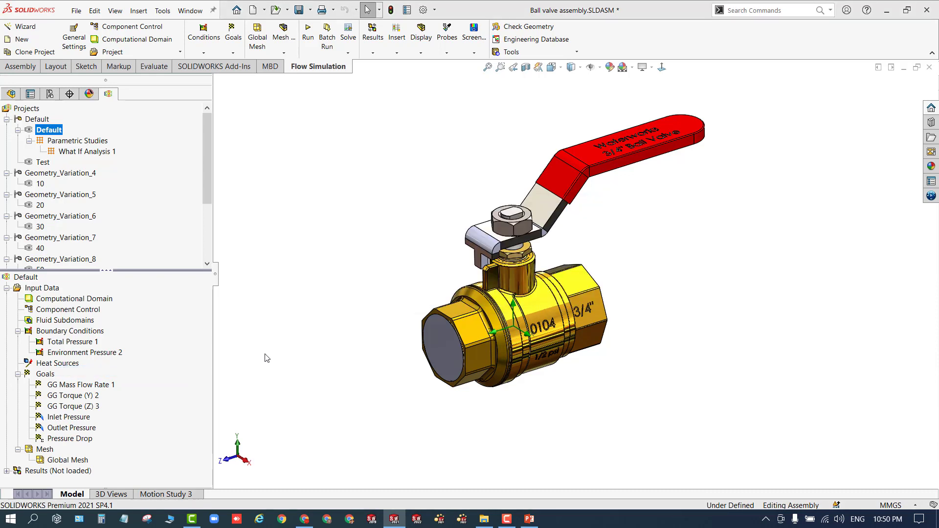
pyautogui.click(69, 386)
pyautogui.click(67, 419)
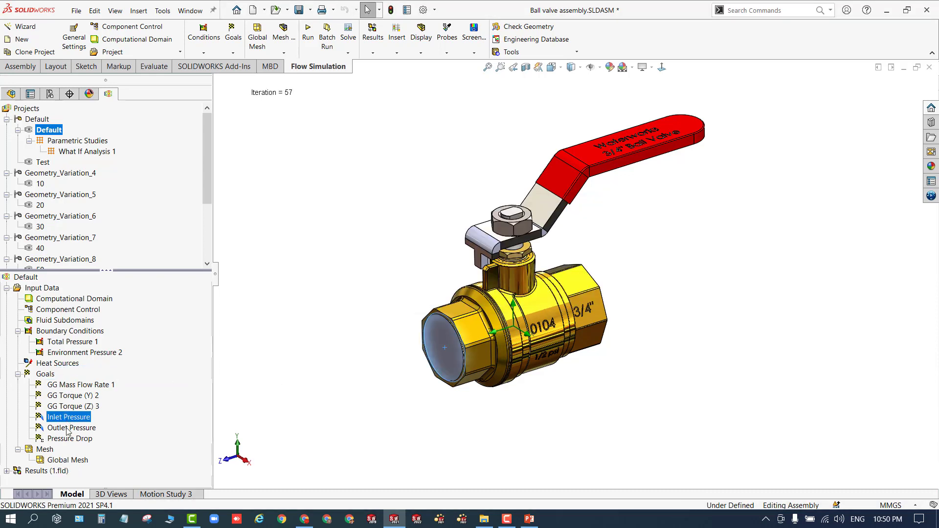
# - Open the Pressure Drop equation goal to inspect its expression, then close the editor
pyautogui.click(67, 430)
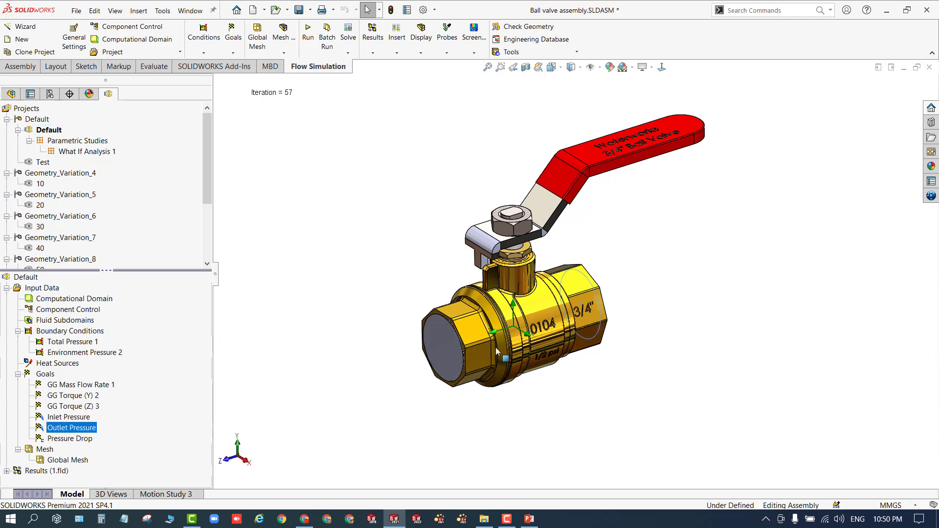
pyautogui.click(69, 439)
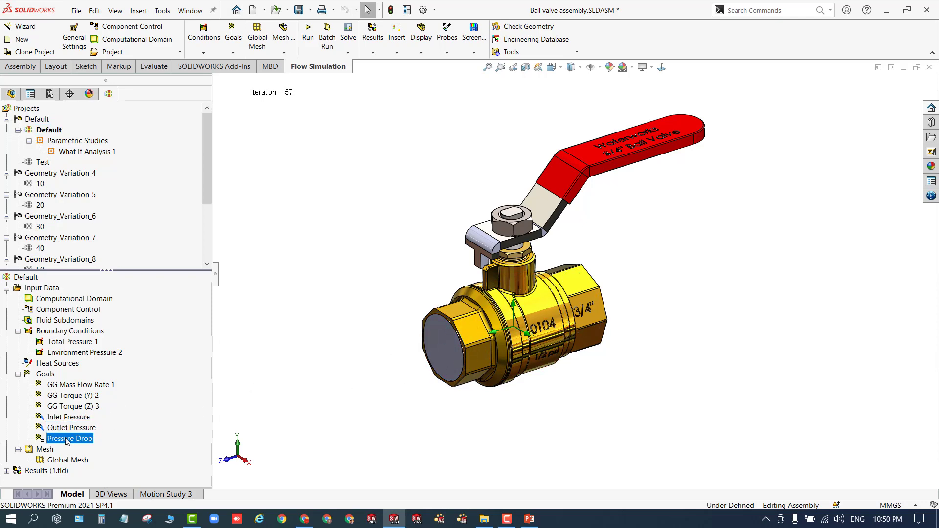
pyautogui.rightClick(69, 439)
pyautogui.click(106, 444)
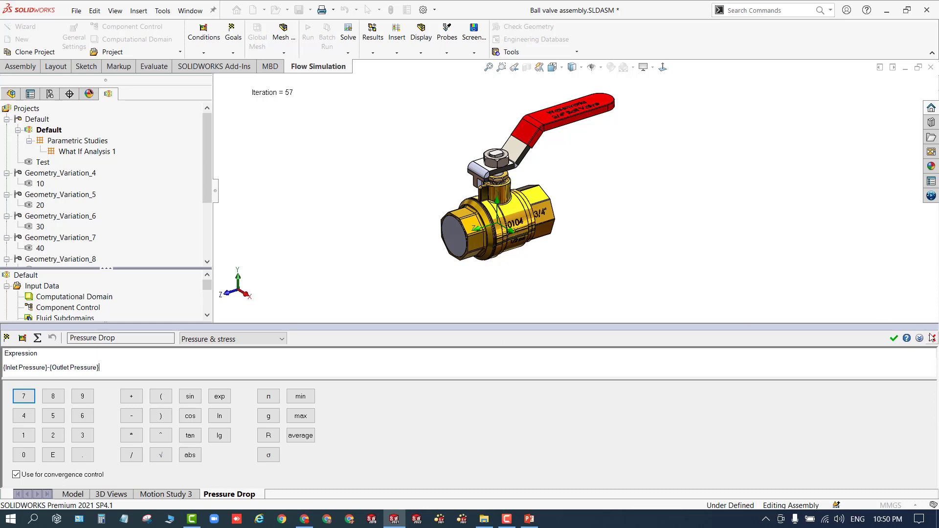
pyautogui.click(894, 338)
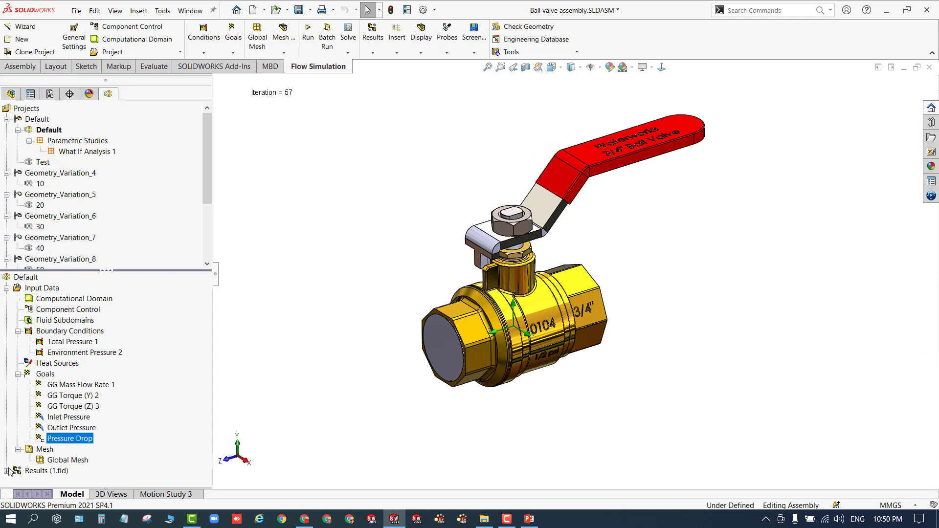
# - Display Goal Plot 1 of the Default project's results in the graphics area
pyautogui.click(7, 471)
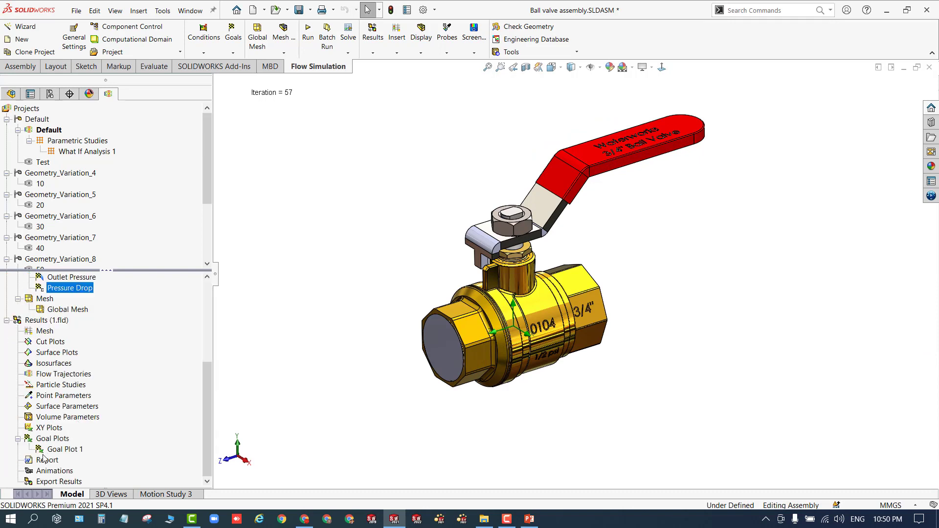
pyautogui.click(57, 450)
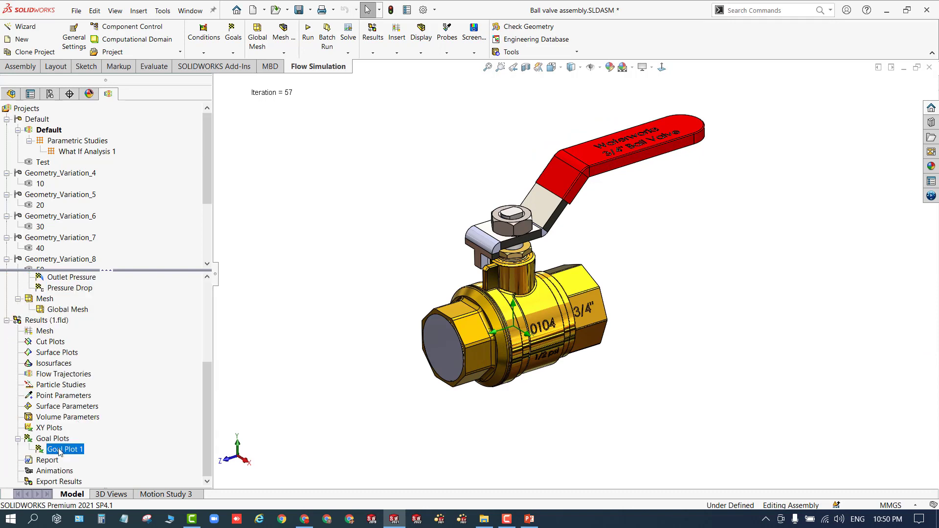
pyautogui.rightClick(59, 451)
pyautogui.click(97, 372)
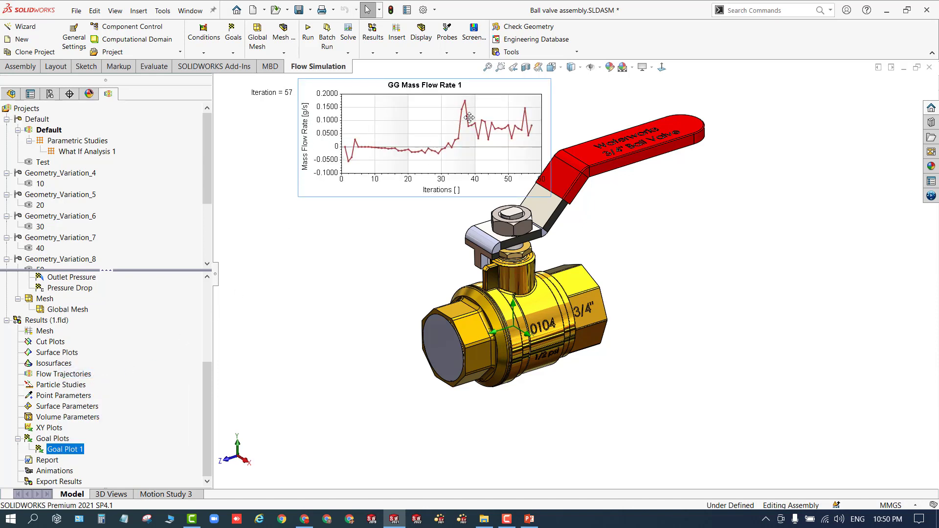
# - Insert a new goal plot with all goals selected and show its summary table
pyautogui.rightClick(53, 440)
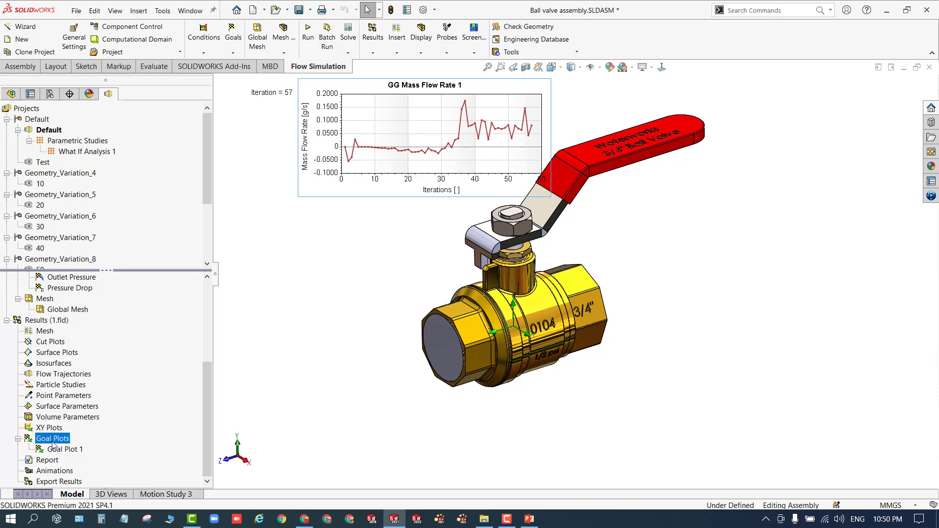
pyautogui.click(65, 449)
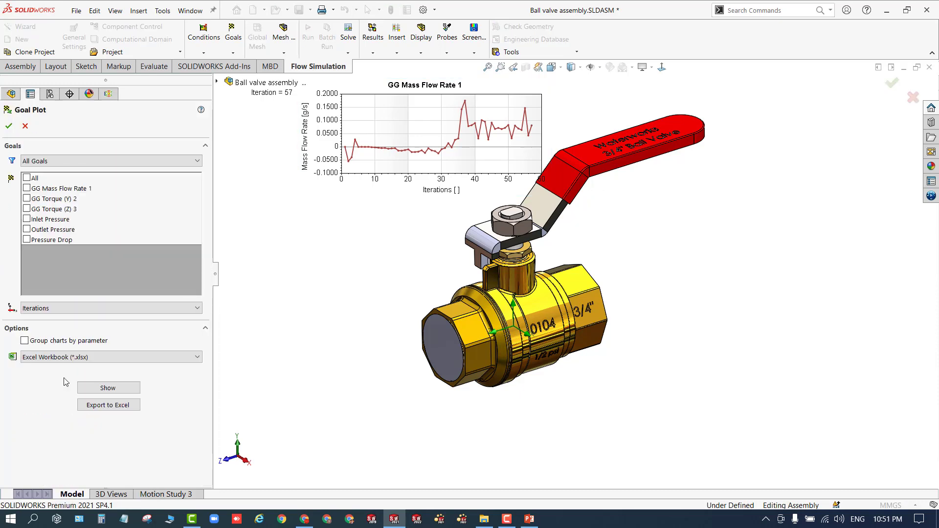
pyautogui.click(27, 178)
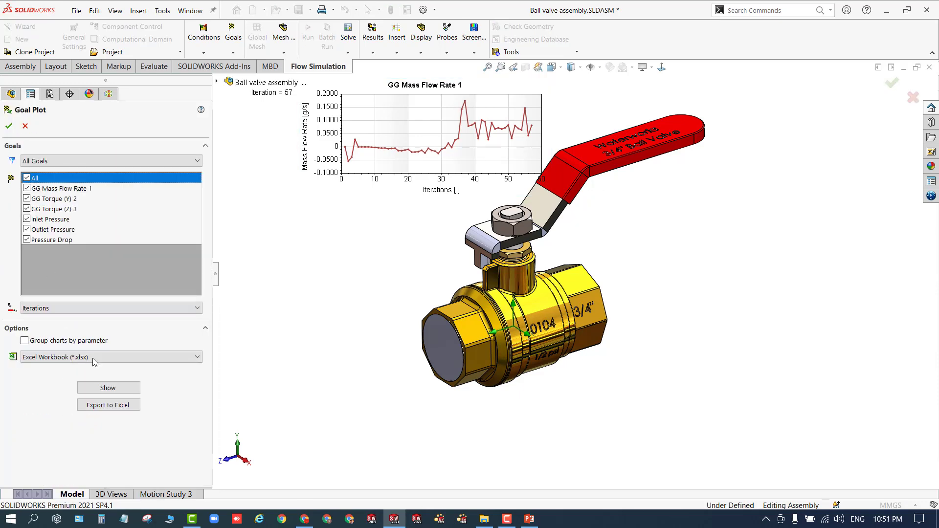
pyautogui.click(108, 387)
# - Enlarge the goal summary table to review all goal values, then close it and cancel the goal plot
pyautogui.scroll(-1, 216, 413)
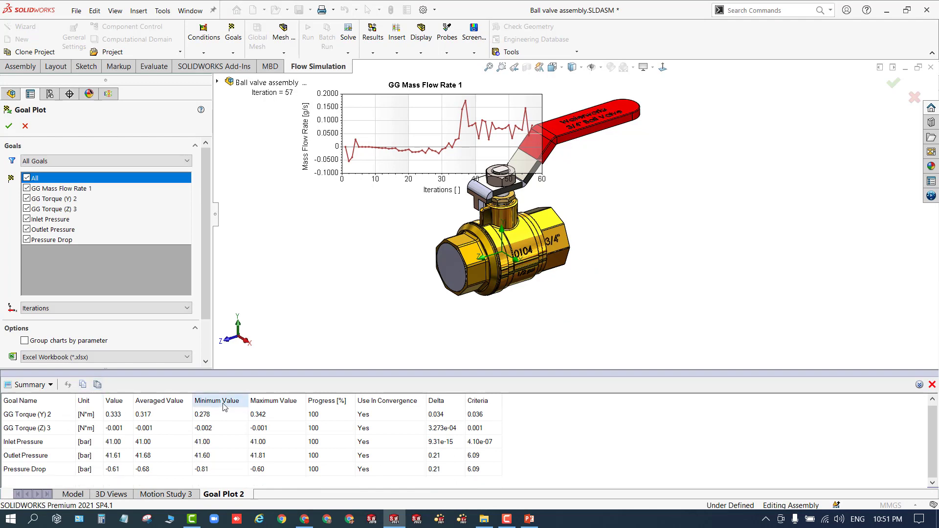
pyautogui.moveTo(248, 373); pyautogui.dragTo(260, 311)
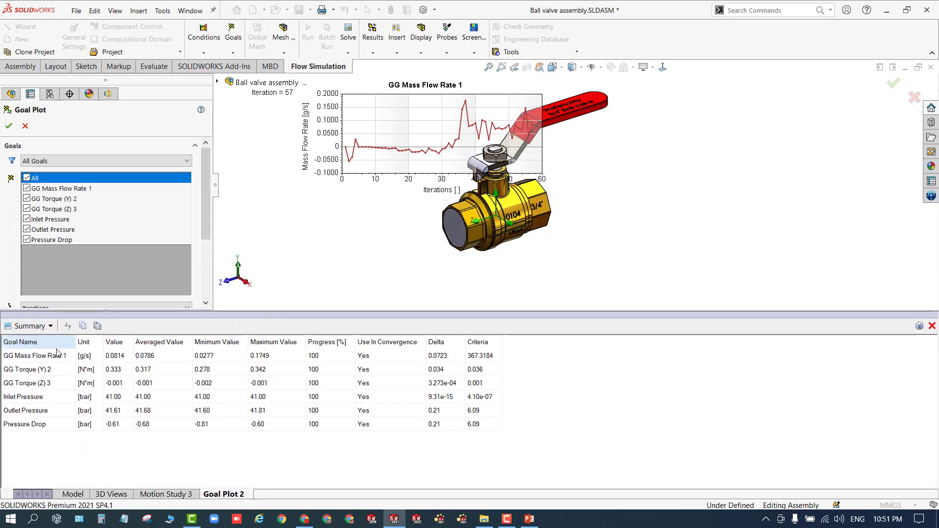
pyautogui.click(123, 358)
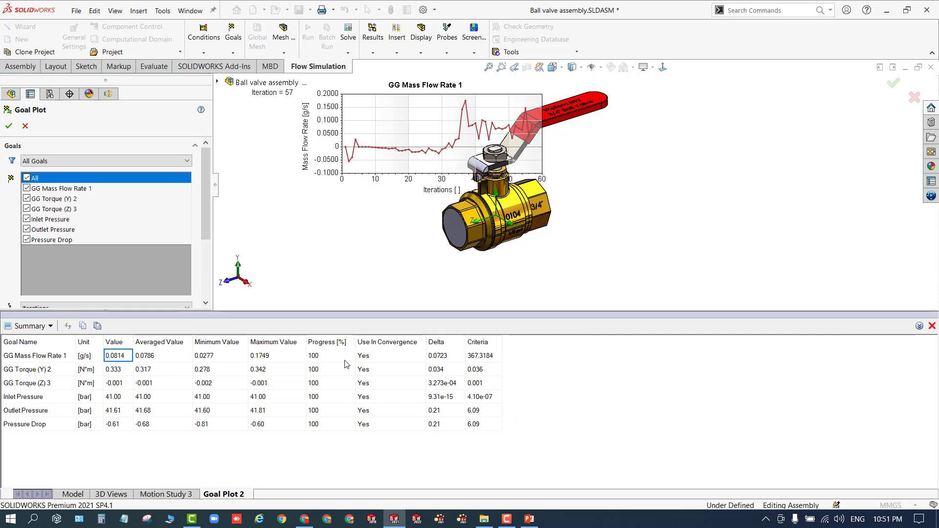
pyautogui.click(932, 326)
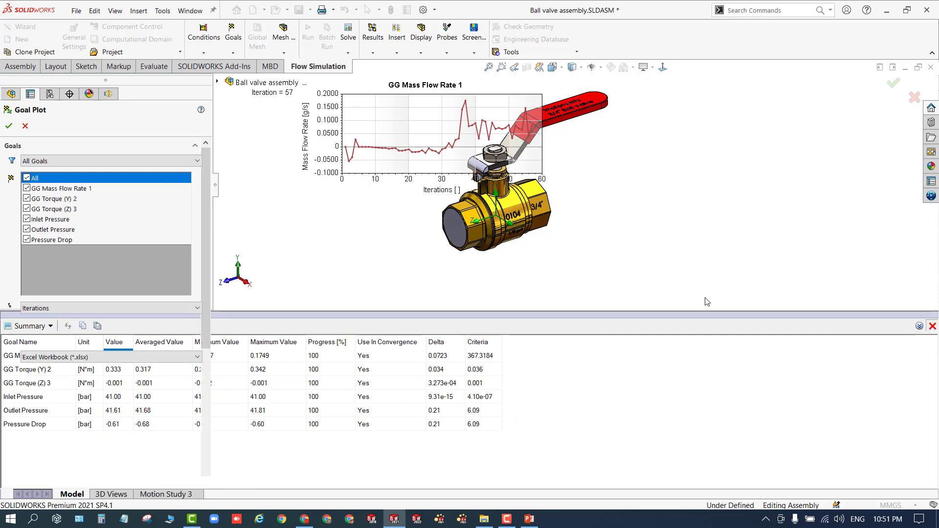
pyautogui.click(25, 126)
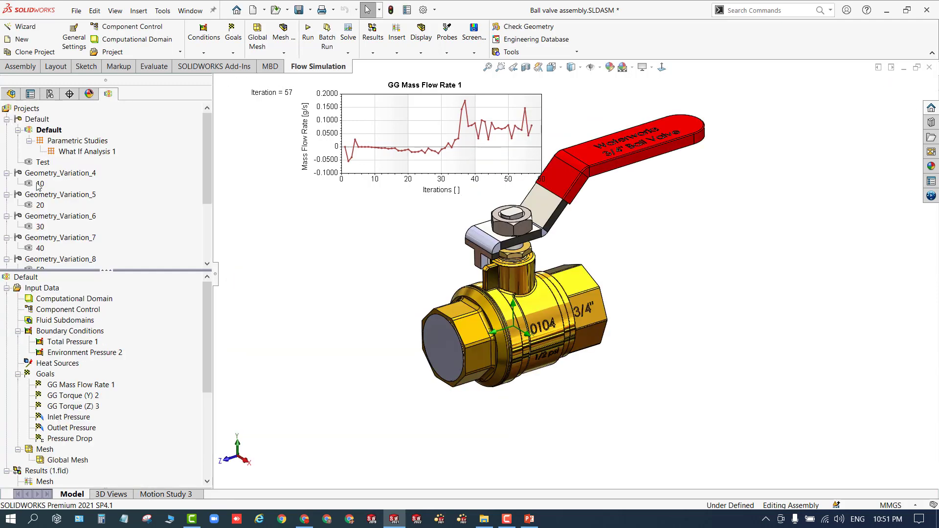
# - Hide the GG Mass Flow Rate 1 goal plot from the graphics area
pyautogui.scroll(-3, 44, 469)
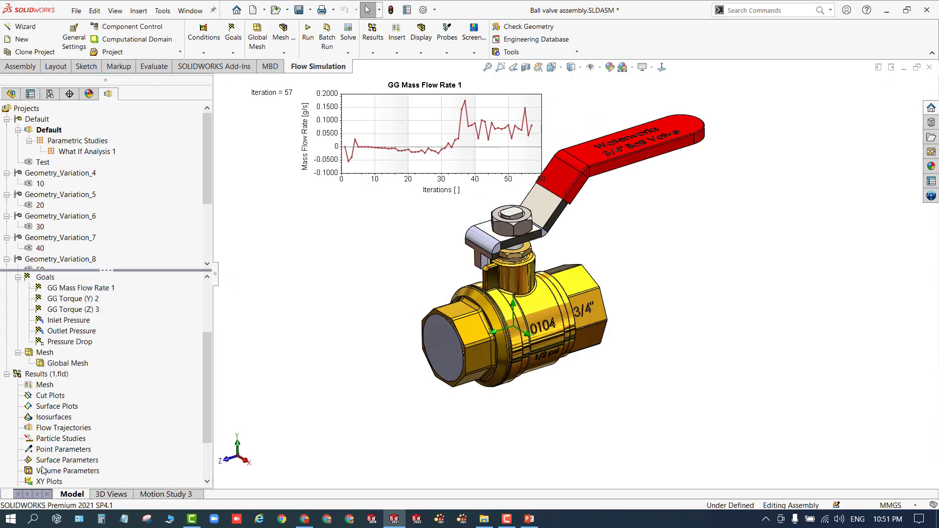
pyautogui.rightClick(364, 119)
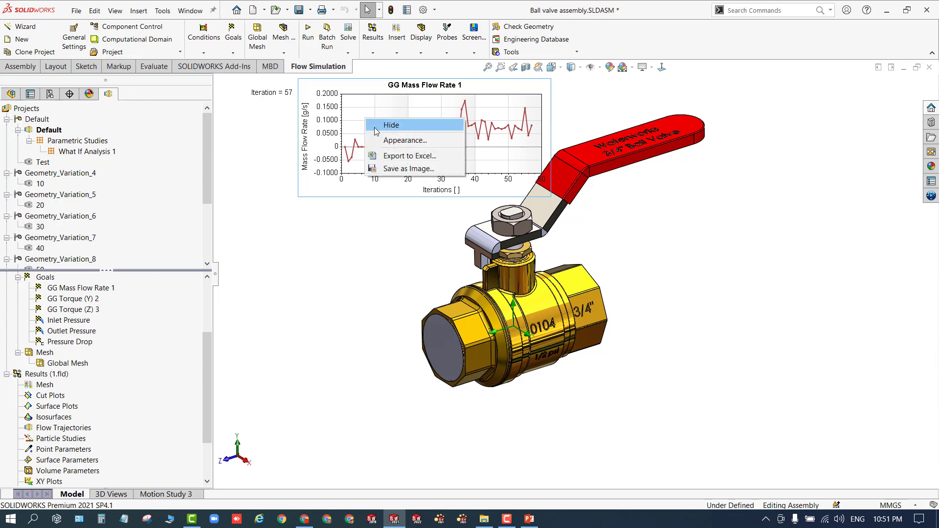
pyautogui.click(389, 125)
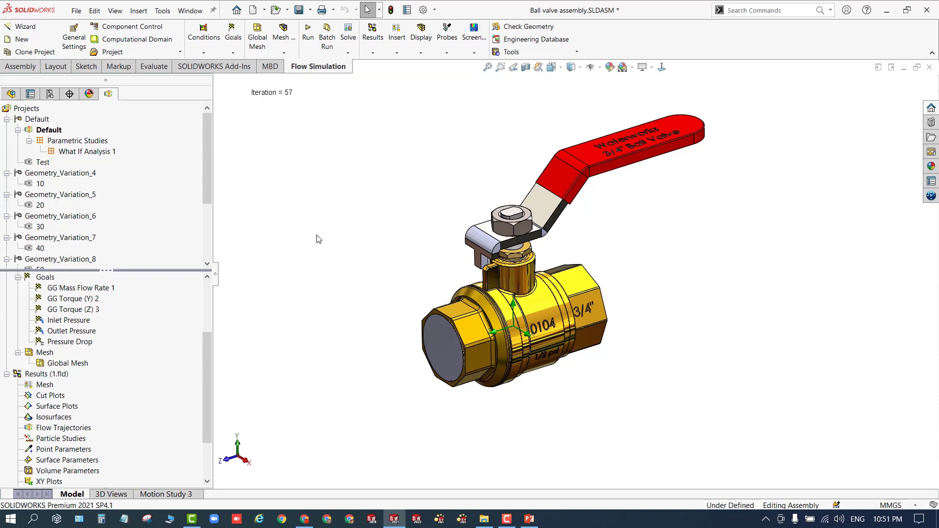
# - Apply a section view cut along the Right Plane through the valve
pyautogui.click(526, 67)
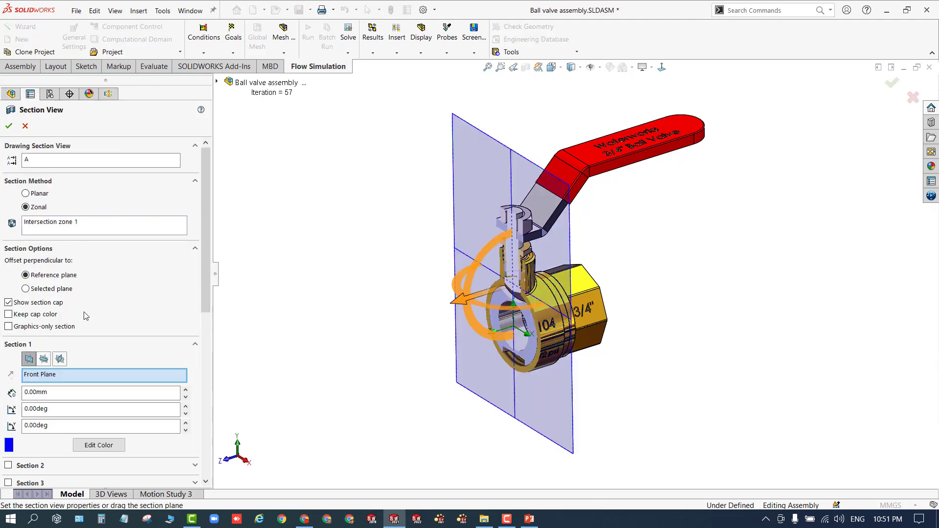
pyautogui.click(60, 360)
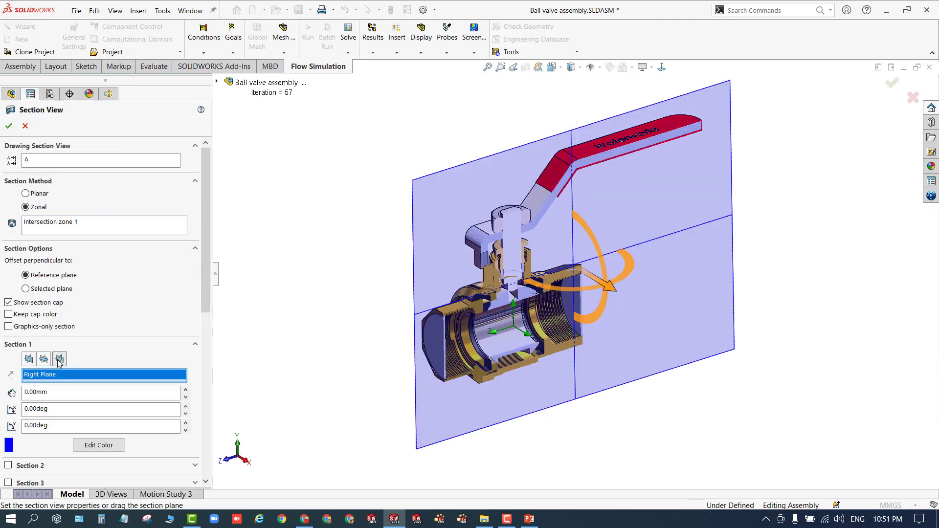
pyautogui.click(9, 126)
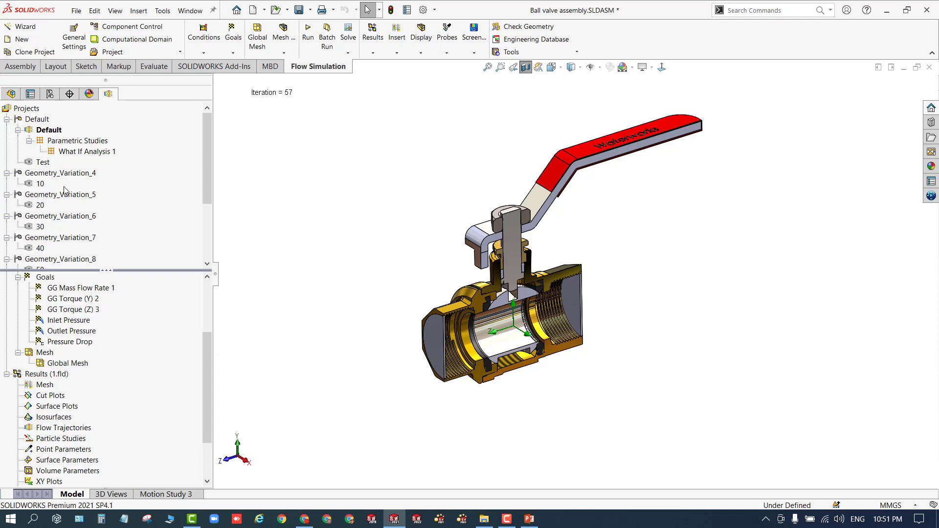
# - Activate the 10 configuration of Geometry_Variation_4 and load its results
pyautogui.scroll(-2, 65, 182)
pyautogui.scroll(2, 65, 182)
pyautogui.doubleClick(53, 174)
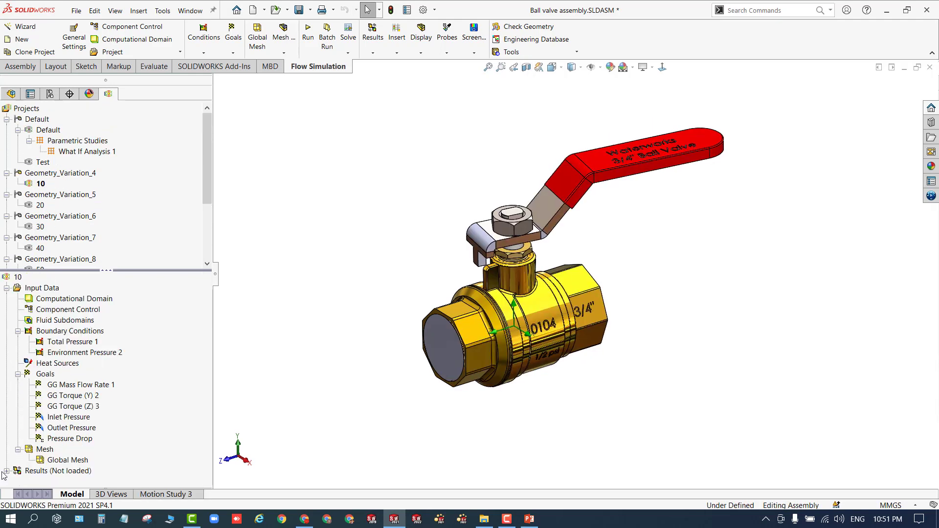
pyautogui.rightClick(34, 472)
pyautogui.click(53, 367)
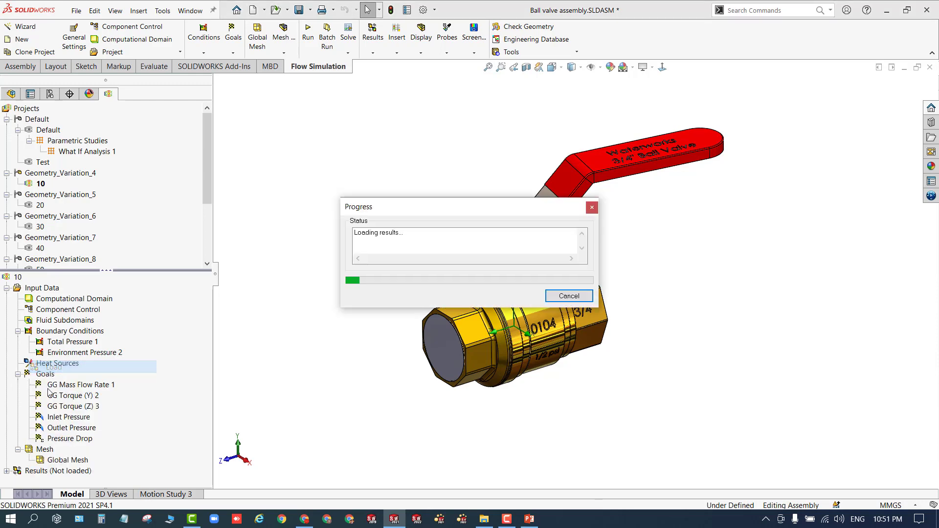
pyautogui.click(7, 471)
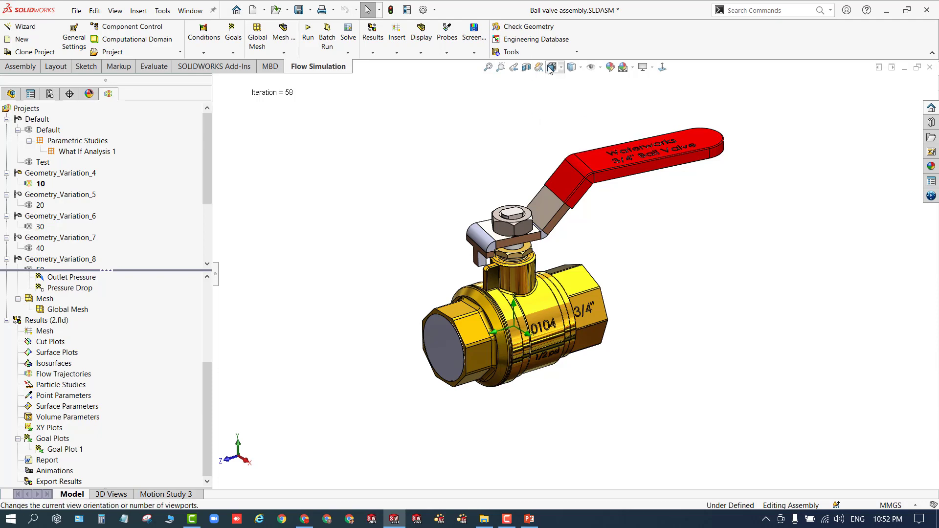
# - Apply a section view along the Right Plane for this configuration
pyautogui.click(526, 67)
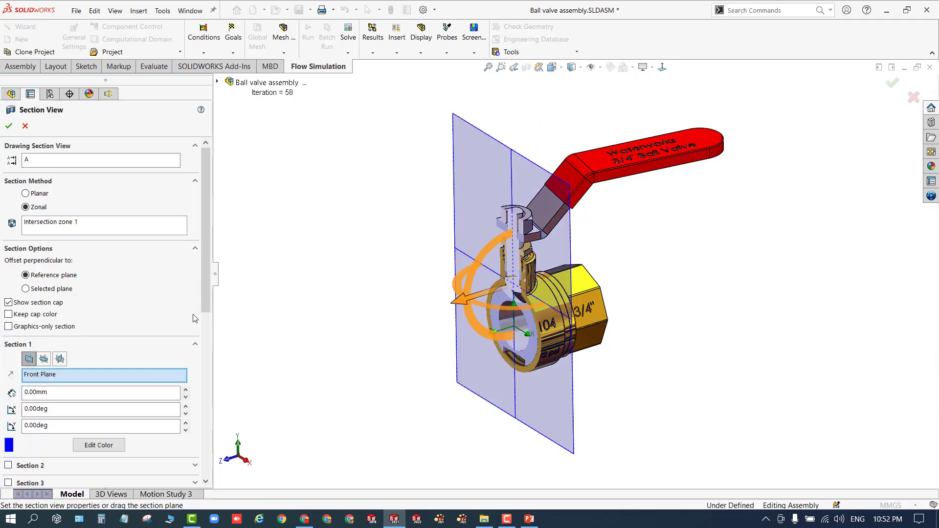
pyautogui.click(59, 359)
pyautogui.click(8, 127)
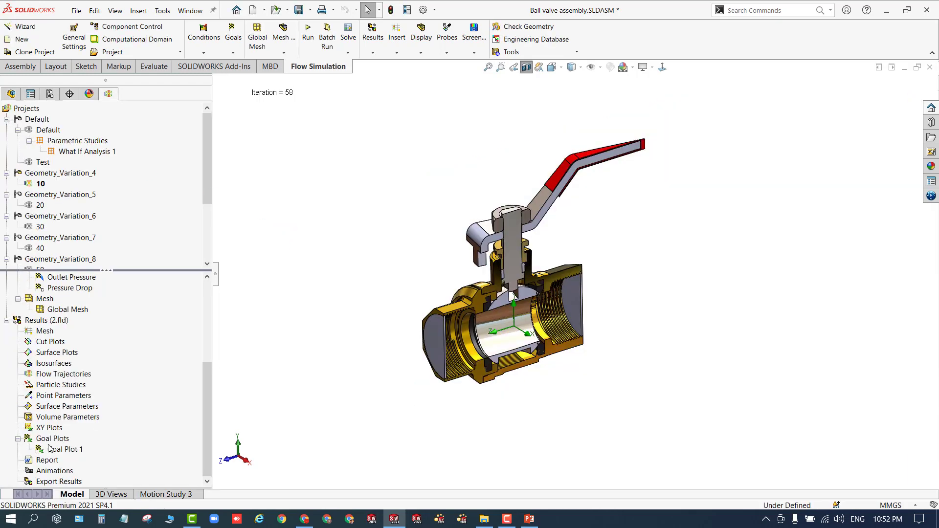
# - Insert flow trajectories starting from the inlet lid face with 20 points, shown as arrows coloured by pressure
pyautogui.rightClick(43, 380)
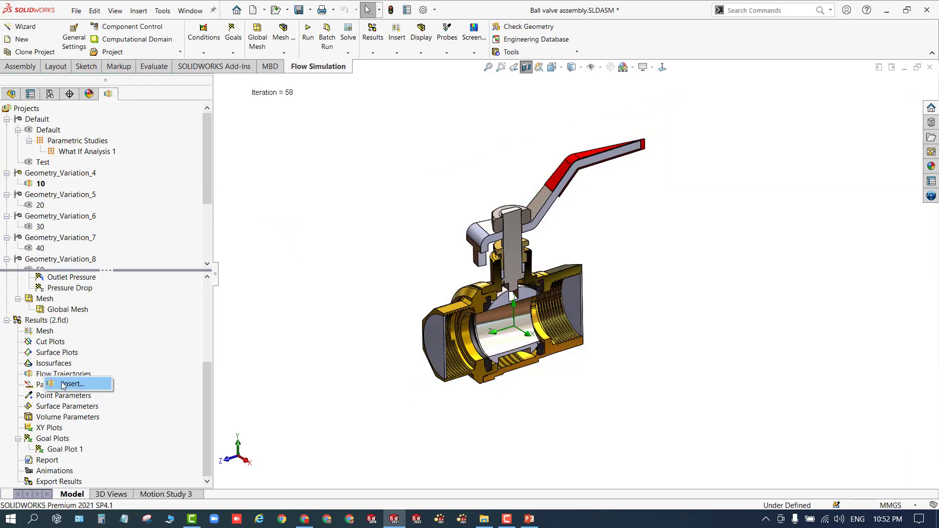
pyautogui.click(70, 384)
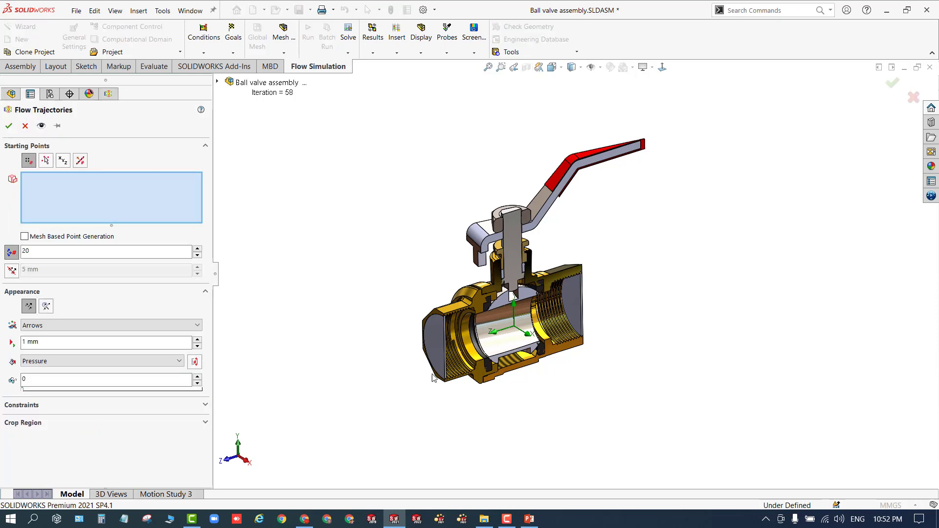
pyautogui.moveTo(444, 388); pyautogui.dragTo(403, 357, button='middle')
pyautogui.click(448, 338)
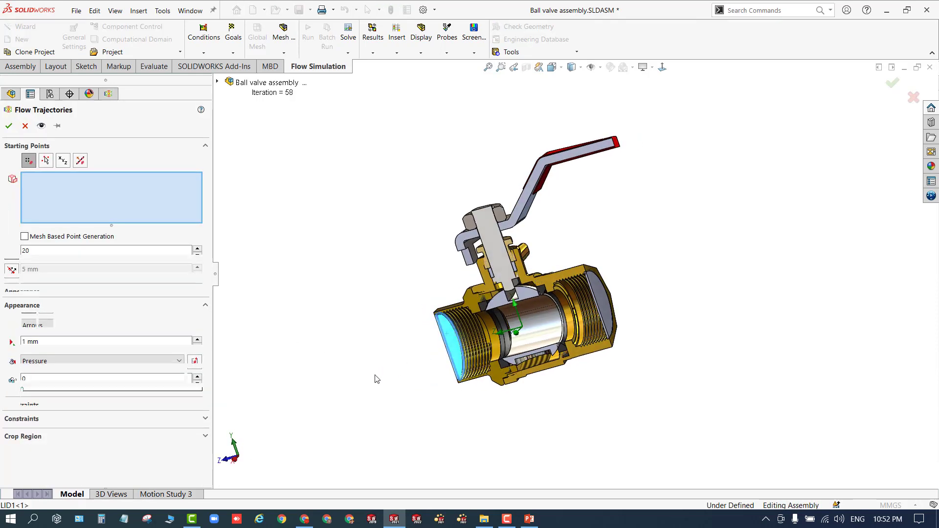
pyautogui.click(43, 126)
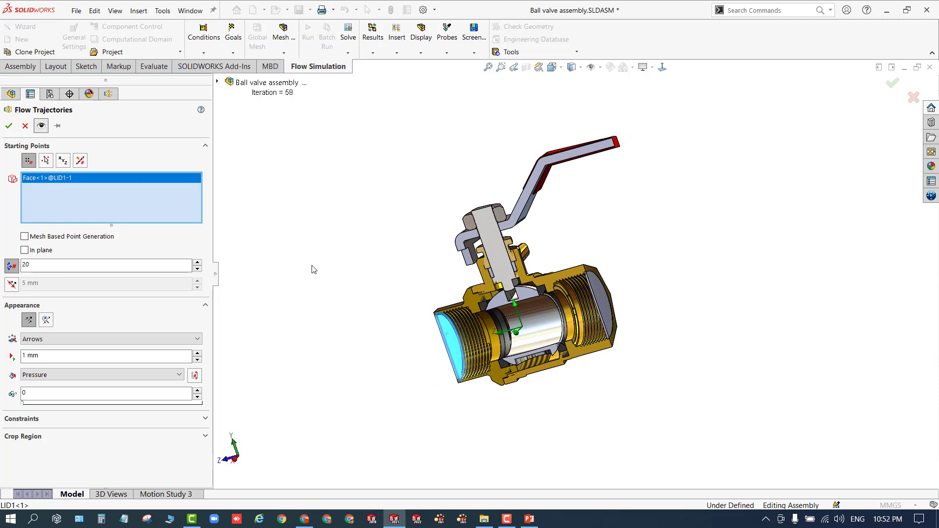
pyautogui.moveTo(364, 288); pyautogui.dragTo(390, 288, button='middle')
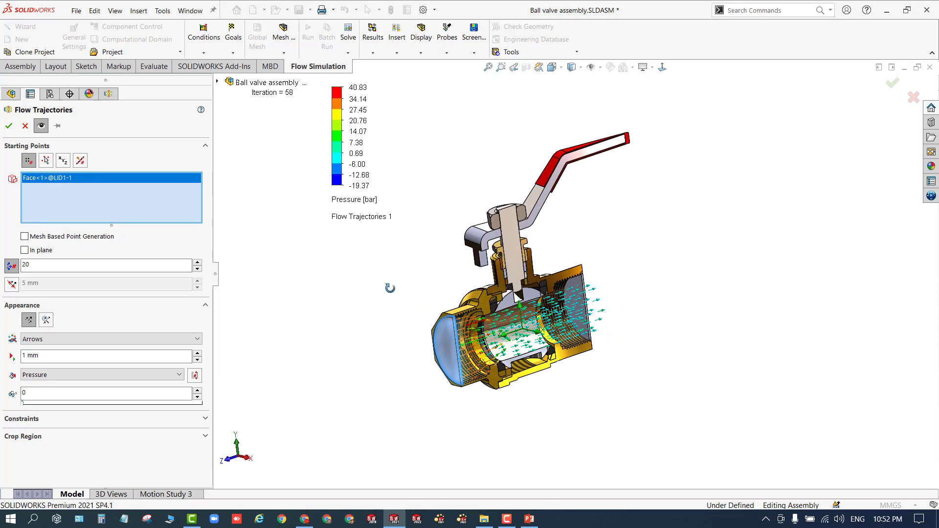
pyautogui.click(10, 127)
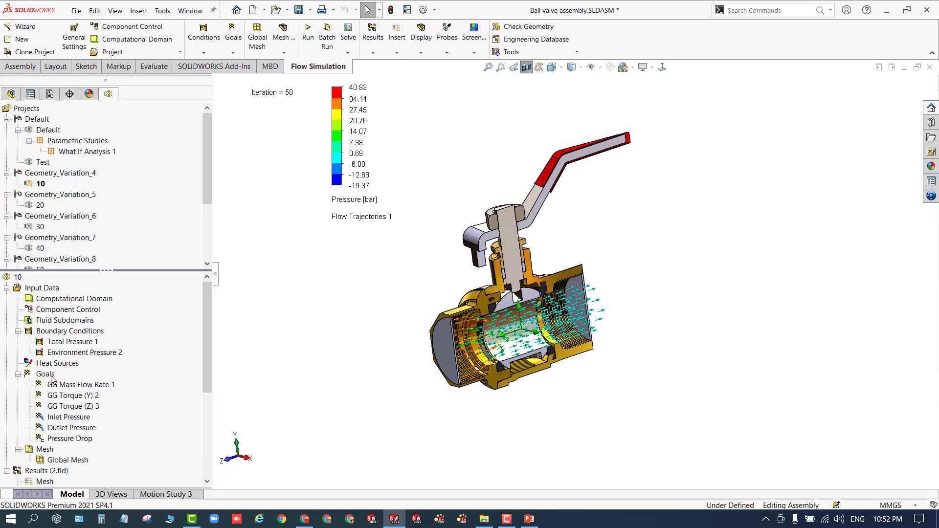
# - Inspect the flow trajectories through the sectioned valve body
pyautogui.scroll(-3, 47, 435)
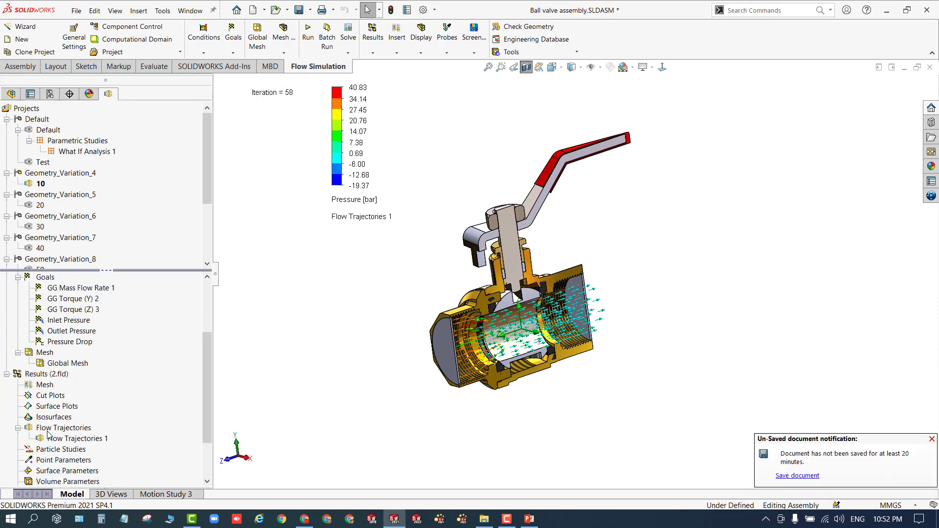
pyautogui.rightClick(55, 439)
pyautogui.click(81, 336)
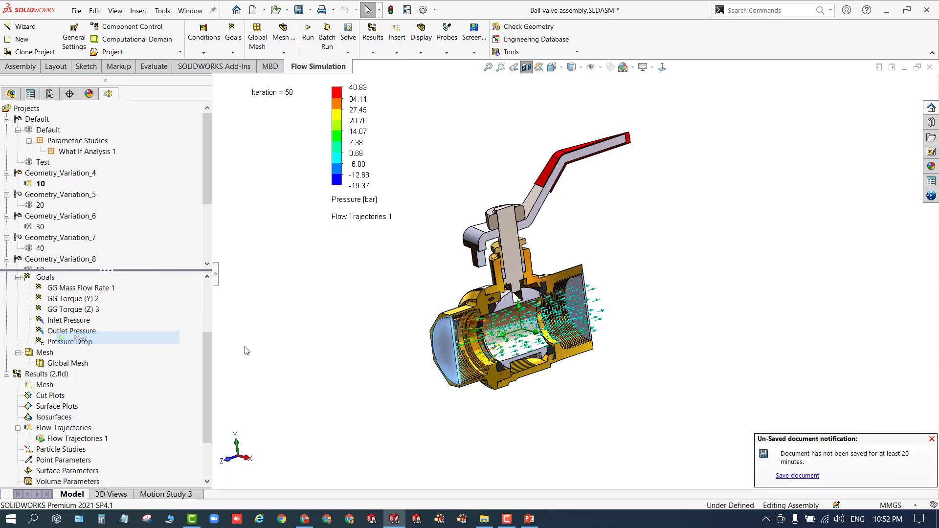
pyautogui.scroll(-1, 420, 362)
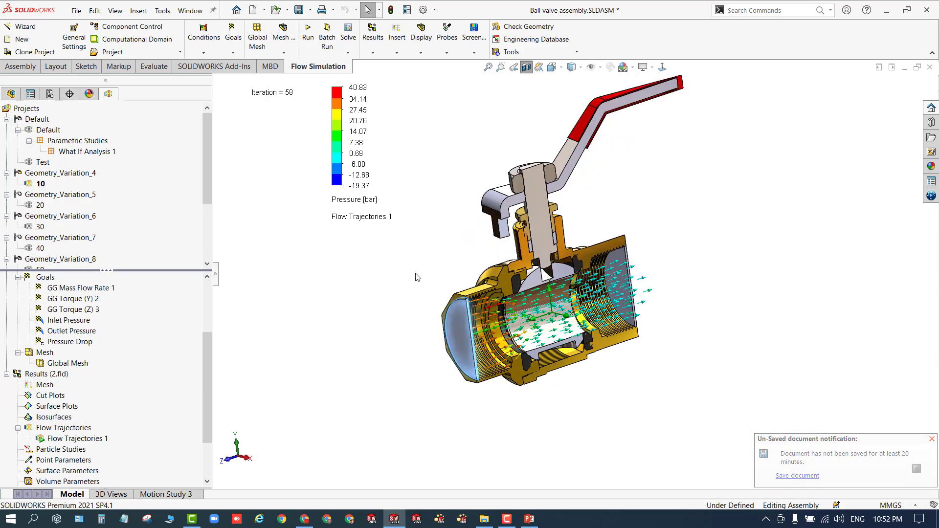
pyautogui.scroll(1, 420, 277)
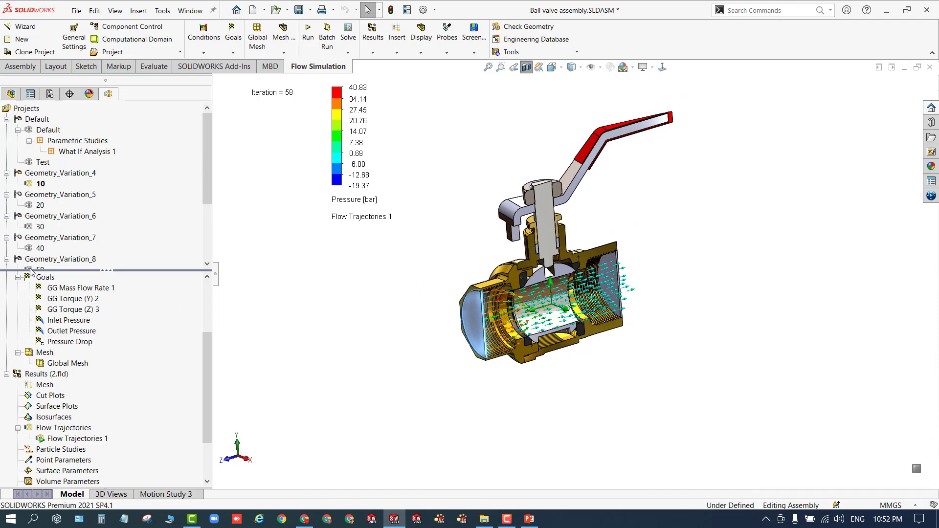
# - Activate the 50 configuration of Geometry_Variation_8 and load its results
pyautogui.scroll(-3, 62, 243)
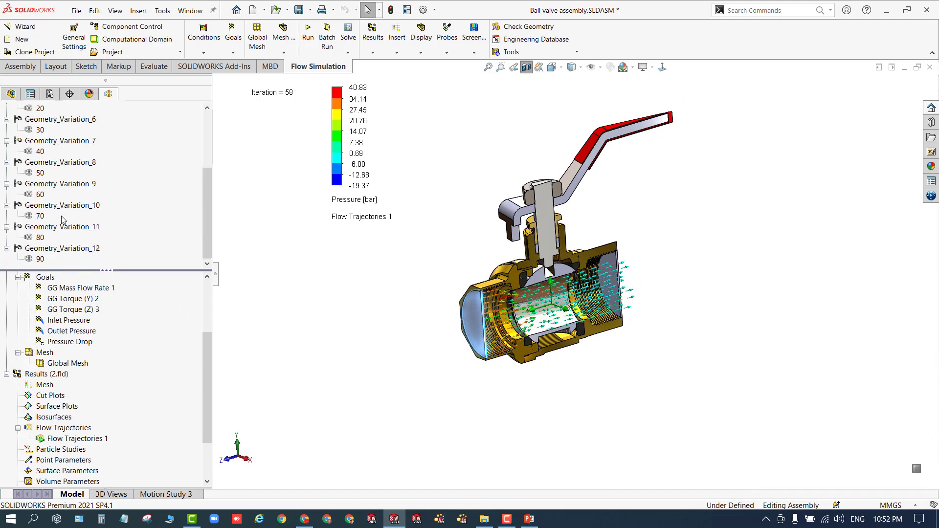
pyautogui.scroll(3, 57, 211)
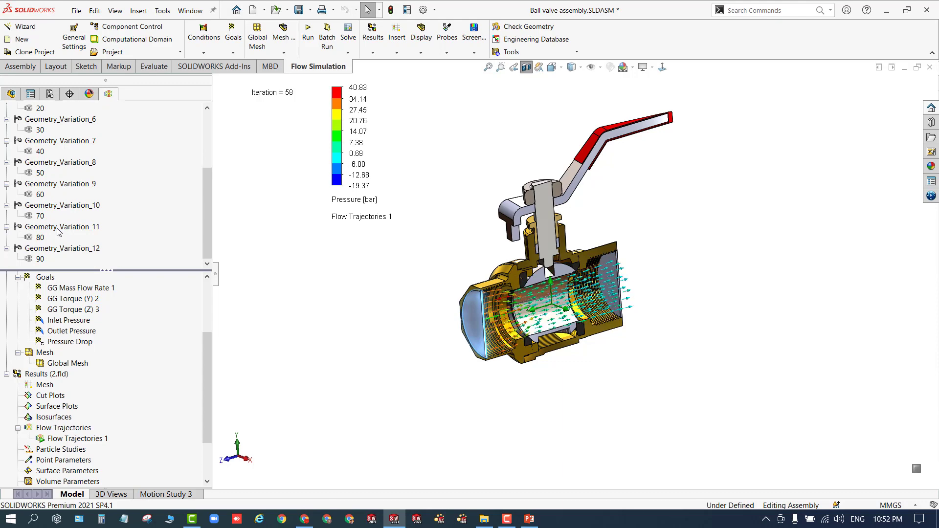
pyautogui.doubleClick(54, 182)
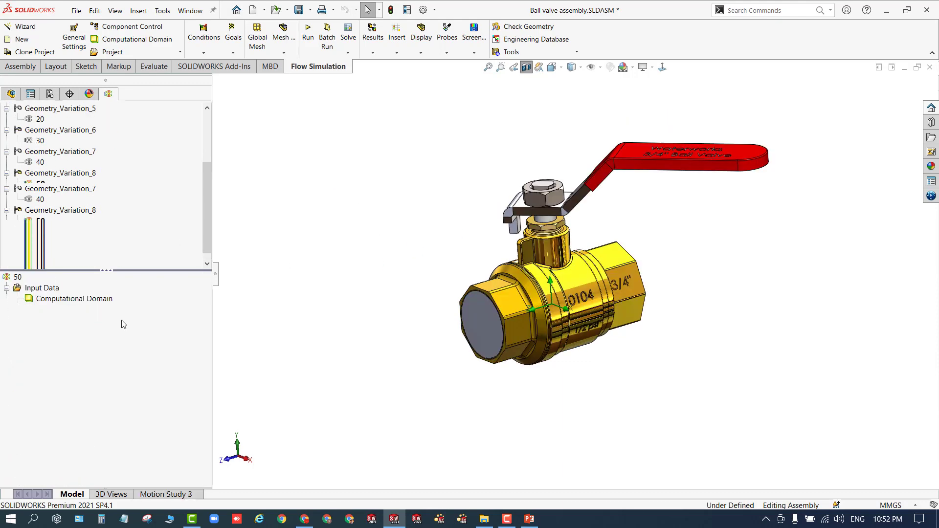
pyautogui.rightClick(28, 472)
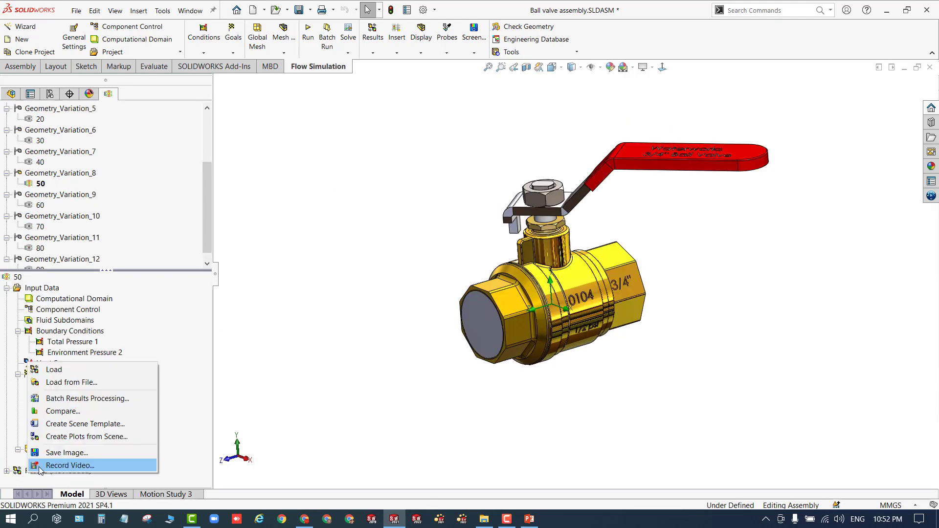
pyautogui.click(73, 368)
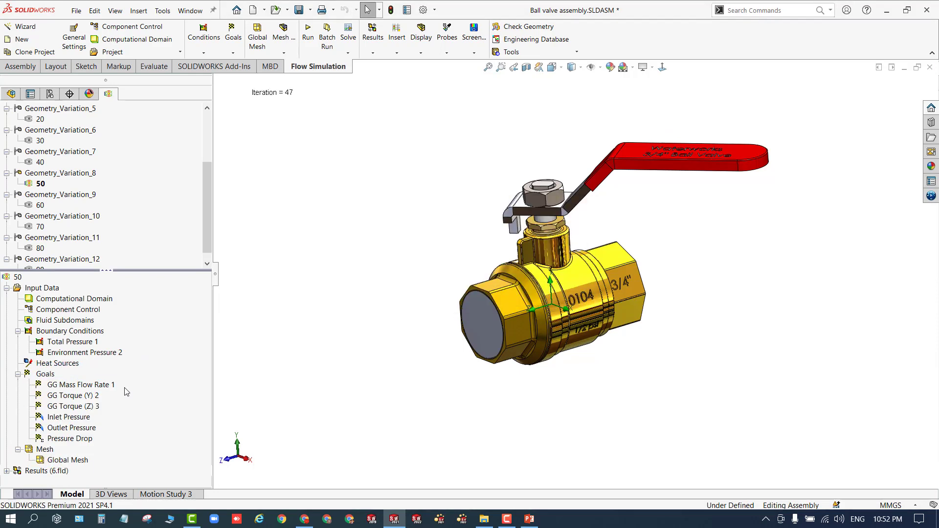
# - Insert a pressure contour cut plot on the Right Plane instead of the Front Plane
pyautogui.click(6, 471)
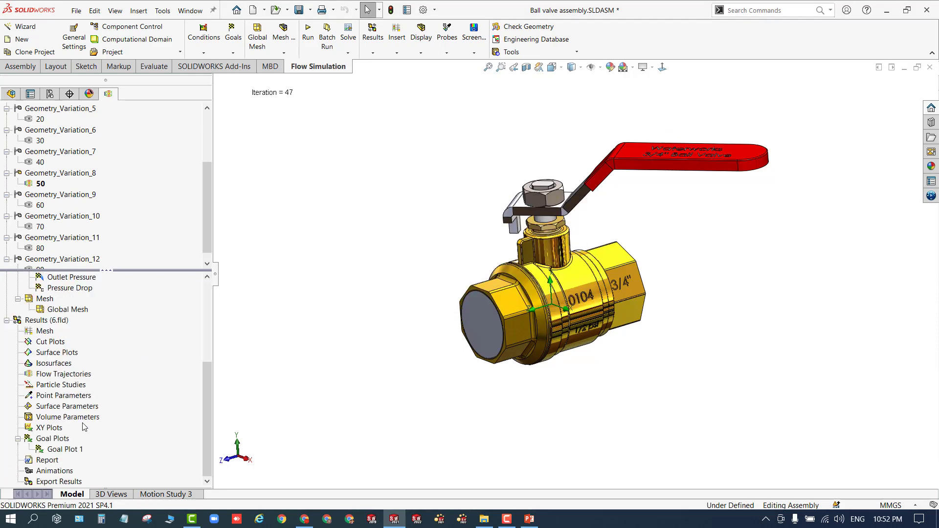
pyautogui.doubleClick(69, 343)
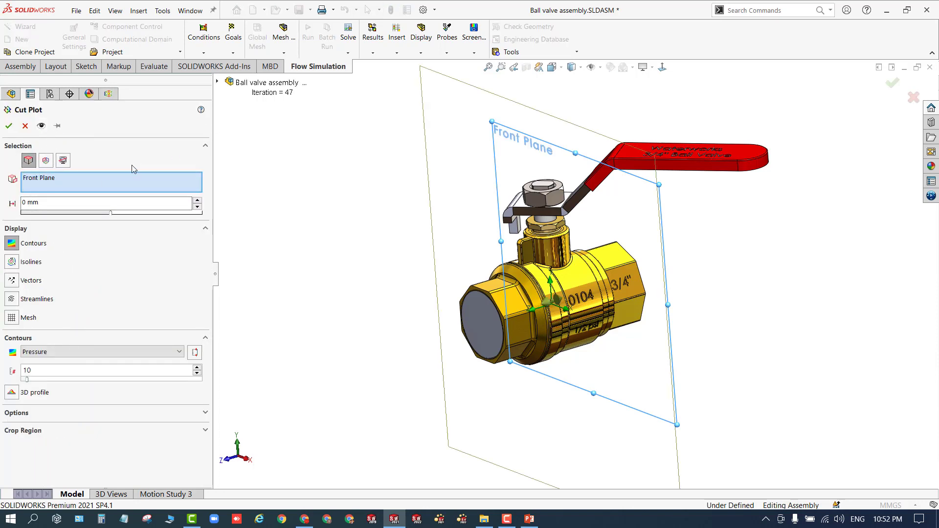
pyautogui.rightClick(98, 183)
pyautogui.click(147, 191)
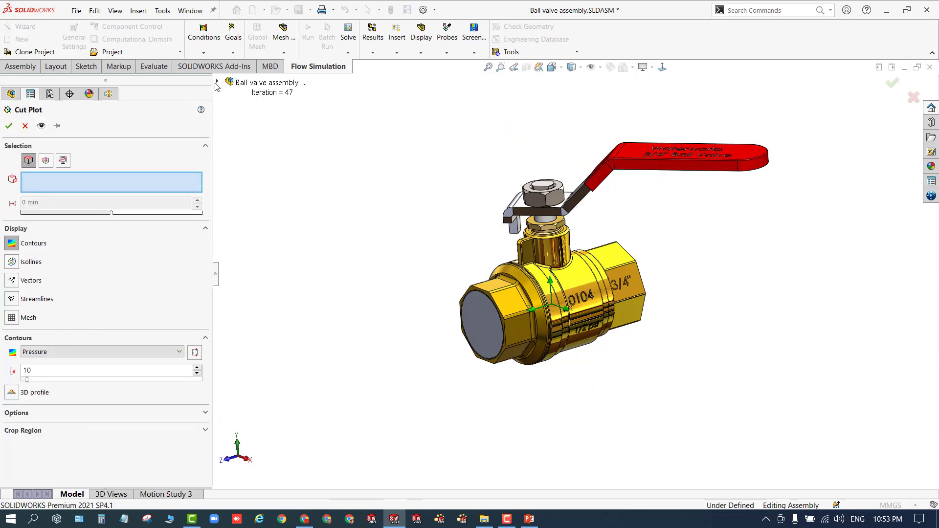
pyautogui.click(216, 82)
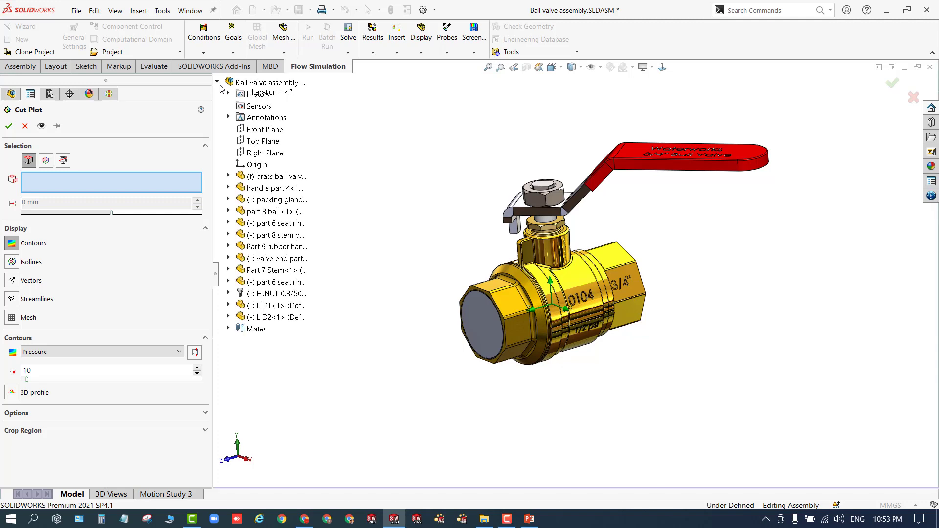
pyautogui.click(254, 154)
pyautogui.click(41, 126)
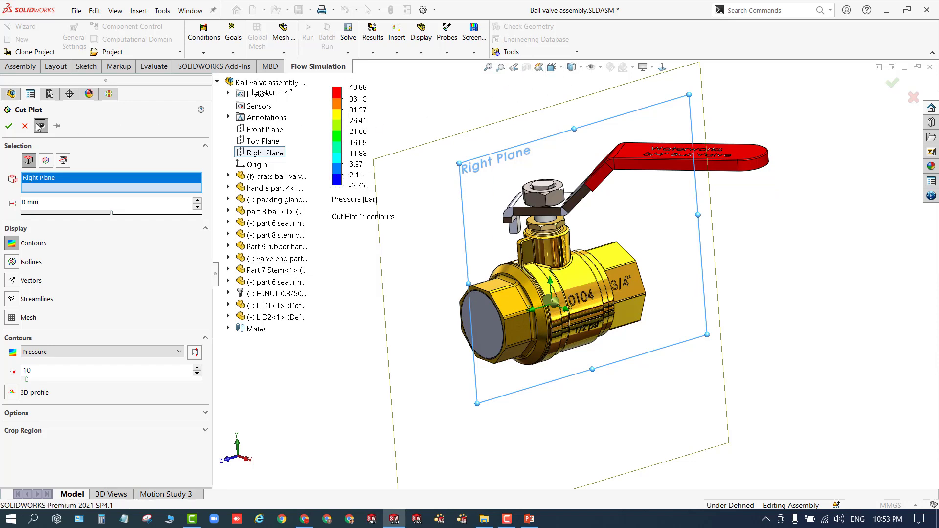
pyautogui.click(9, 127)
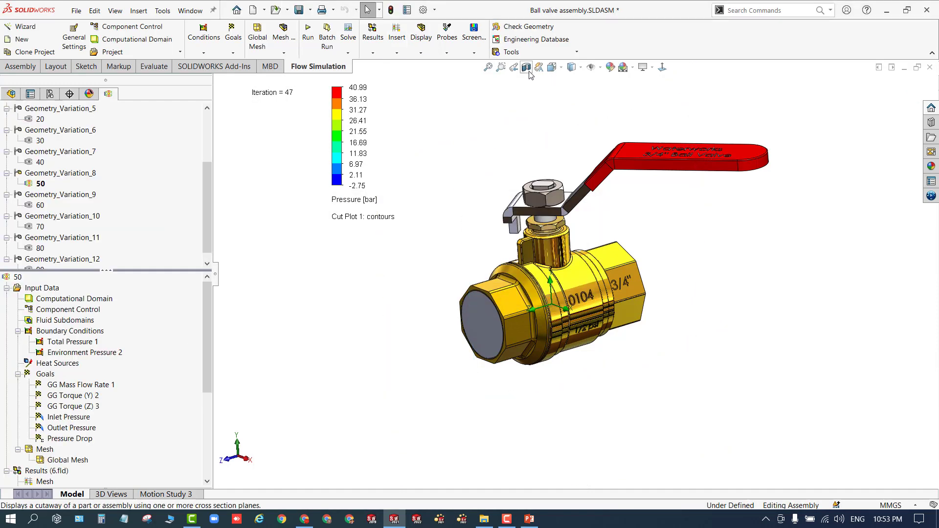
# - Apply a section view along the Right Plane for this configuration
pyautogui.click(539, 67)
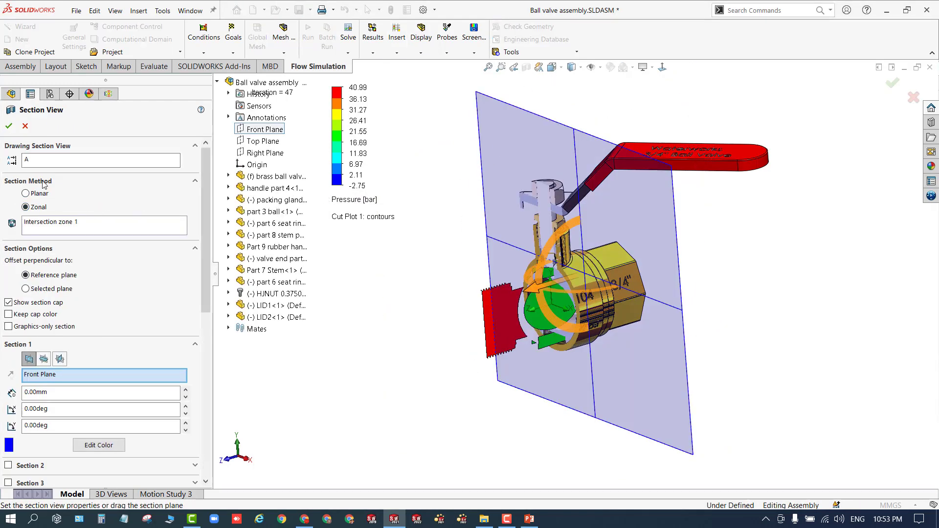
pyautogui.click(60, 360)
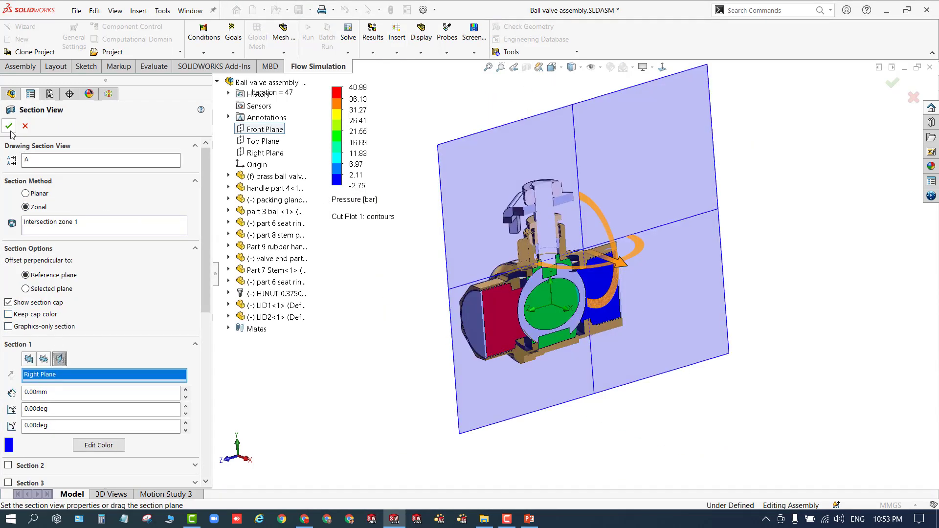
pyautogui.click(9, 126)
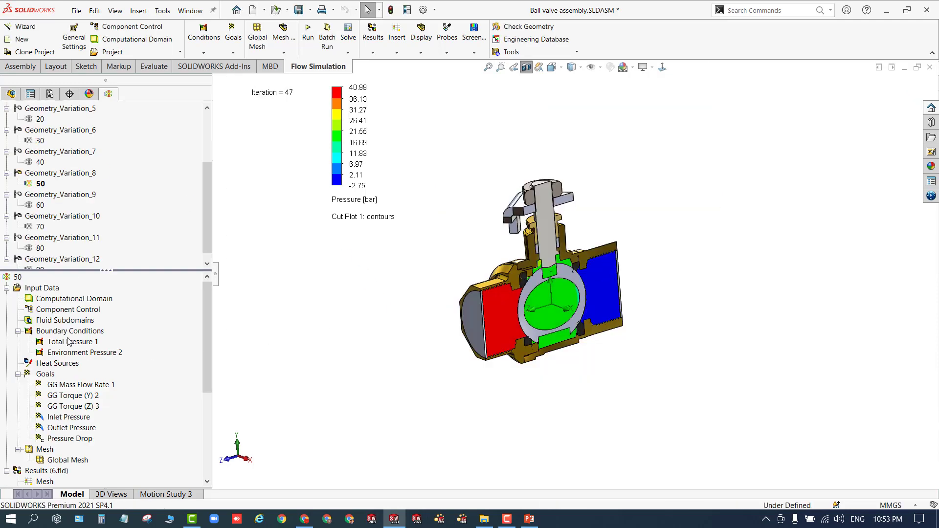
# - Insert flow trajectories starting from the inlet lid face with 20 points, shown as 1 mm arrows coloured by pressure
pyautogui.scroll(-3, 58, 415)
pyautogui.click(56, 406)
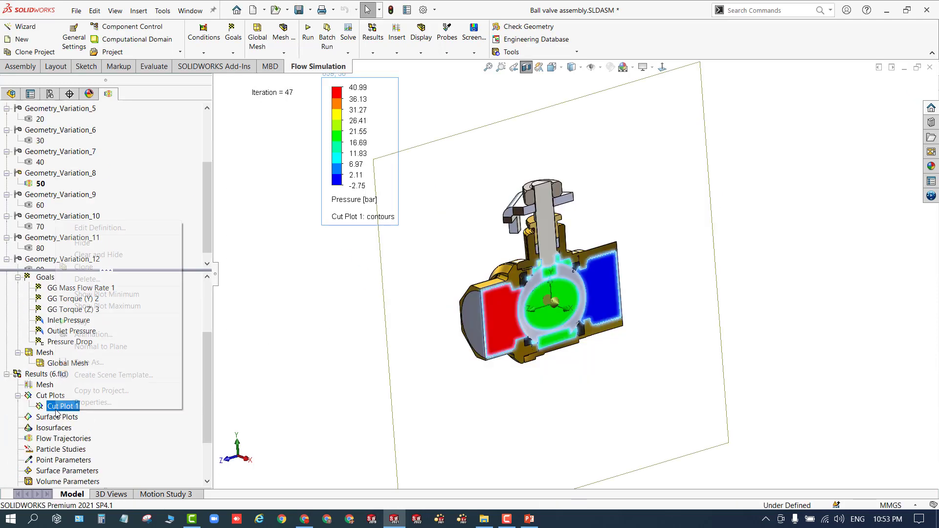
pyautogui.rightClick(56, 406)
pyautogui.click(96, 320)
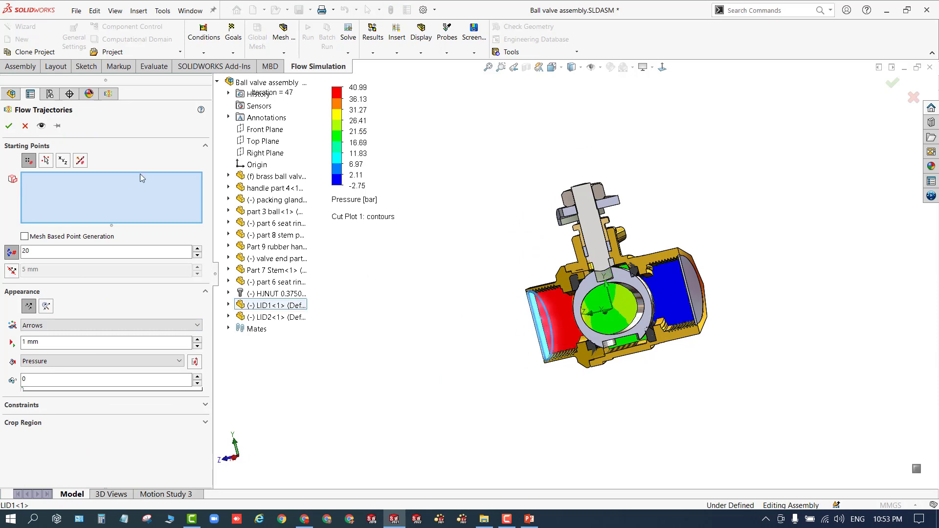
pyautogui.click(9, 127)
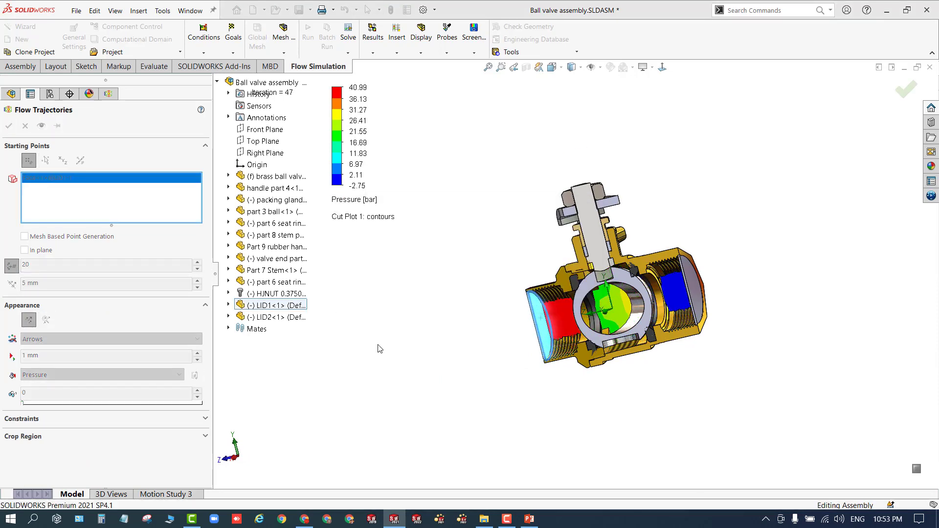
# - Play the animation of the flow trajectories
pyautogui.scroll(-4, 58, 465)
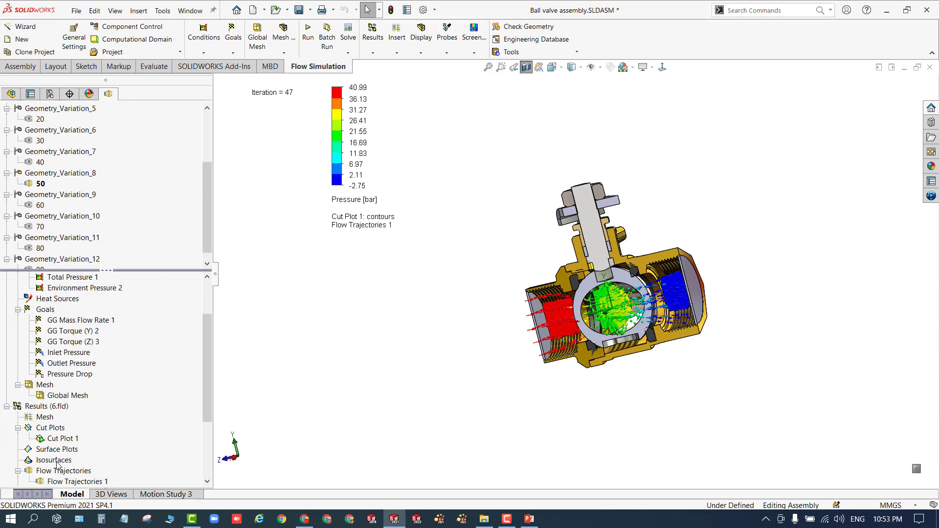
pyautogui.scroll(-2, 58, 465)
pyautogui.rightClick(64, 422)
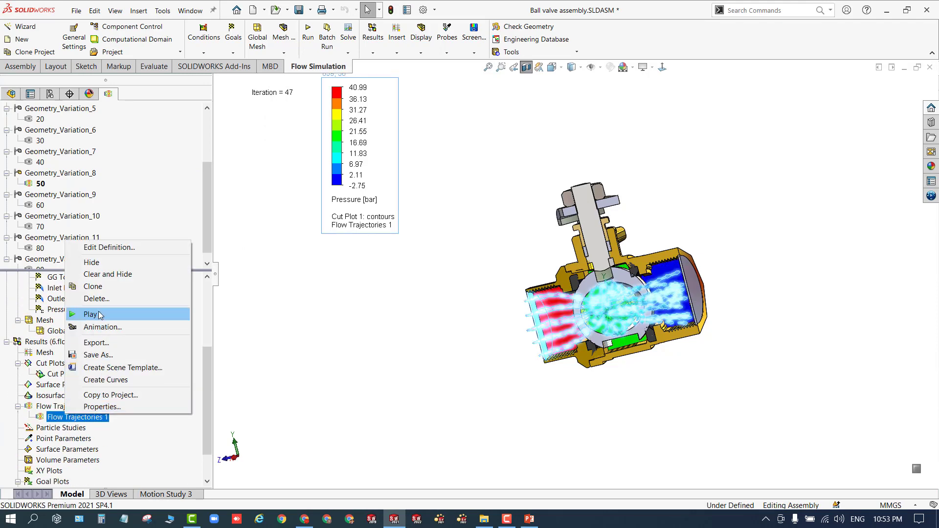
pyautogui.click(101, 314)
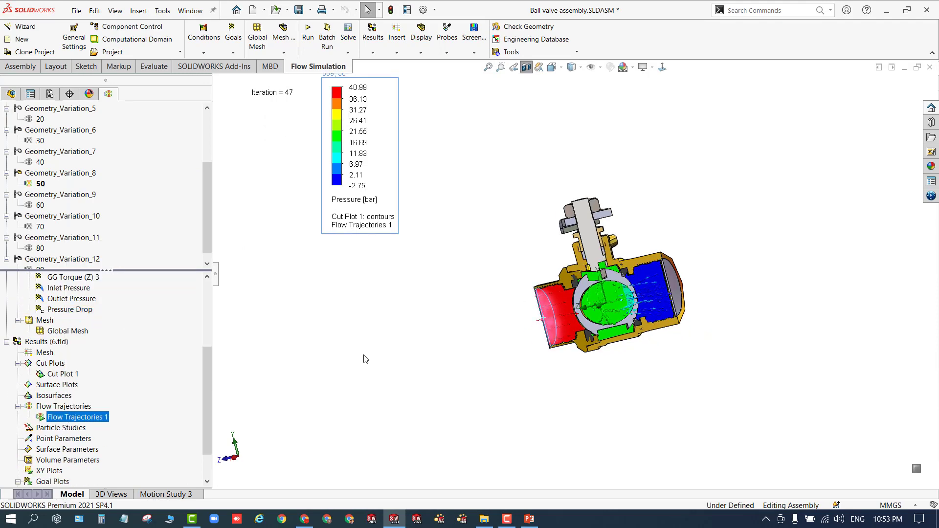
# - Hide the cut plot so only the flow trajectories show inside the sectioned valve
pyautogui.moveTo(365, 357); pyautogui.dragTo(450, 350, button='middle')
pyautogui.scroll(-2, 446, 284)
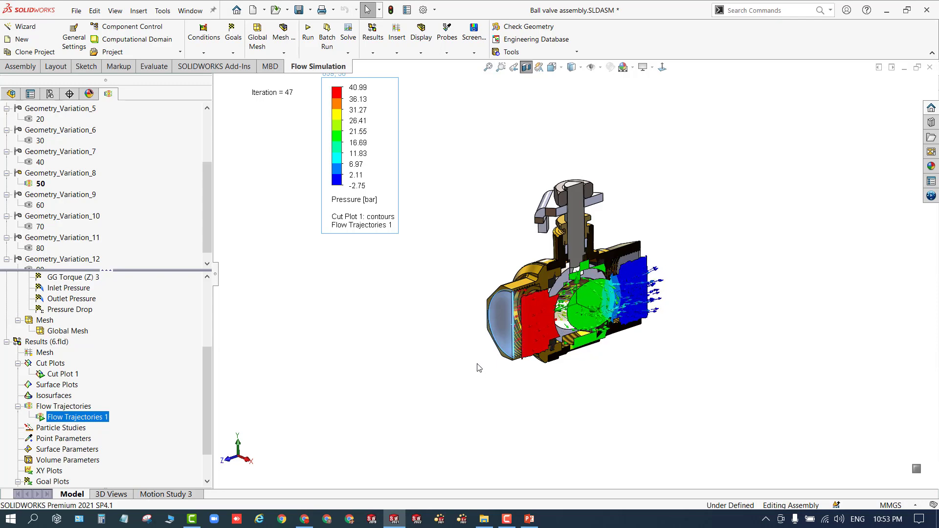
pyautogui.rightClick(63, 367)
pyautogui.click(43, 378)
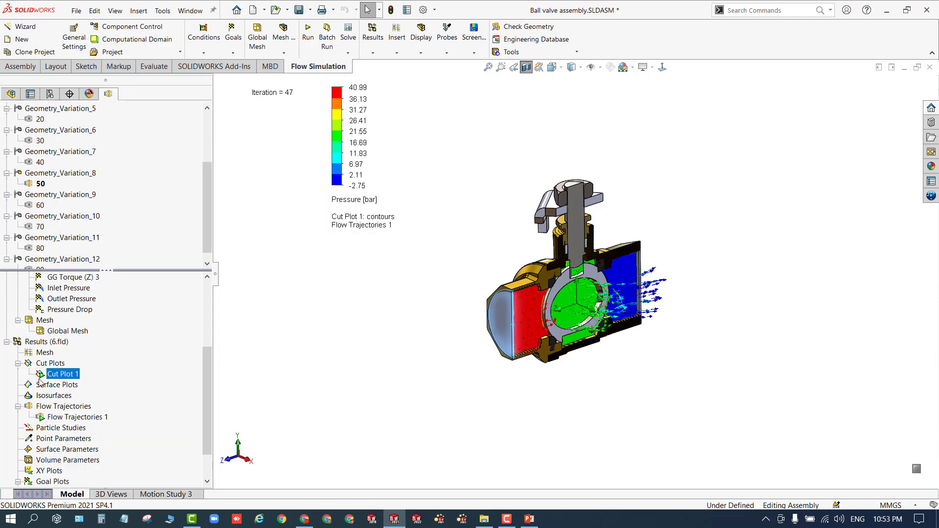
pyautogui.rightClick(42, 377)
pyautogui.click(69, 211)
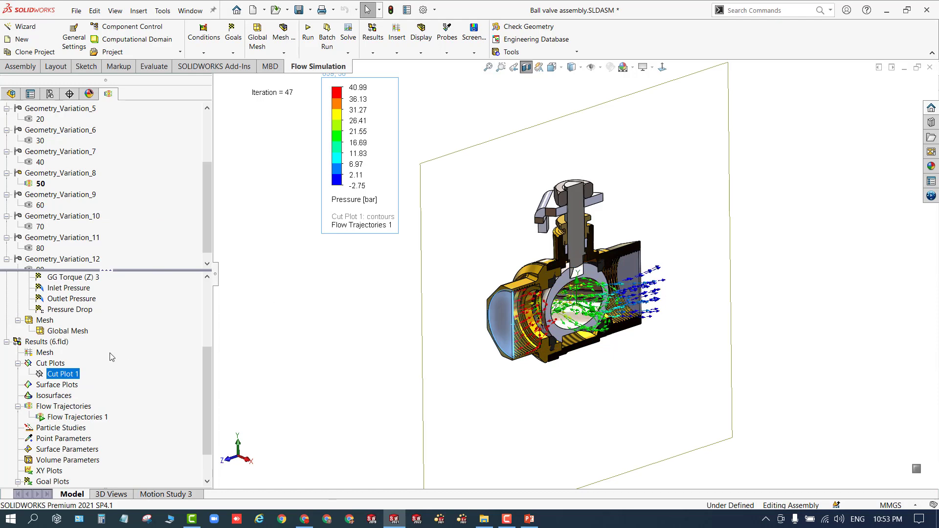
# - Make the top-level assembly transparent
pyautogui.scroll(4, 112, 357)
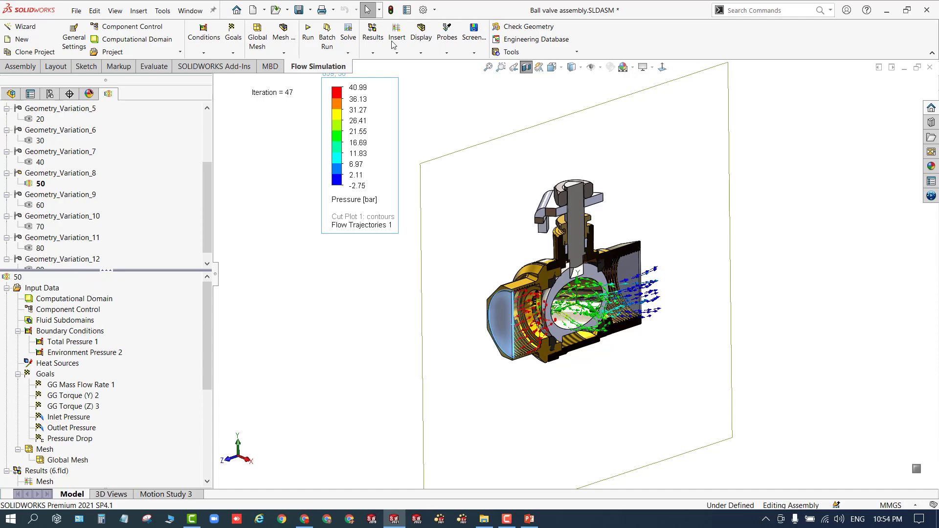
pyautogui.click(7, 95)
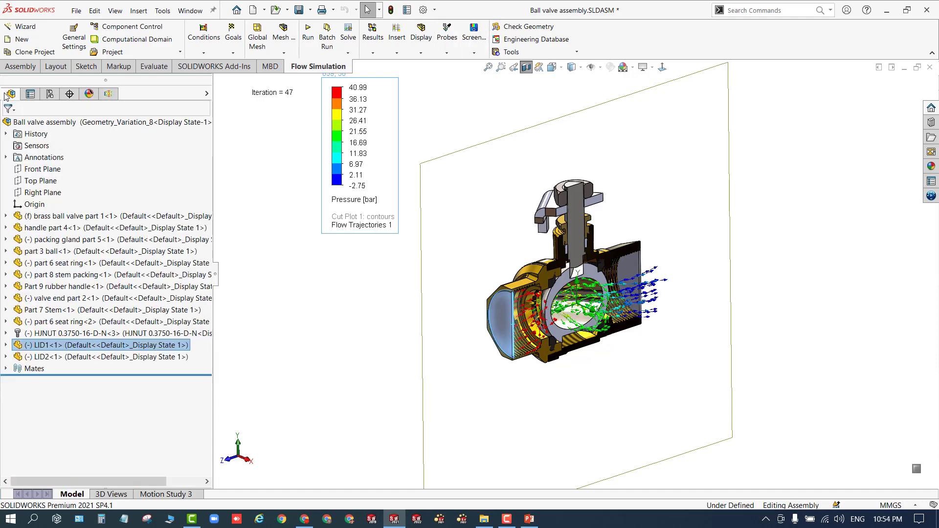
pyautogui.rightClick(60, 122)
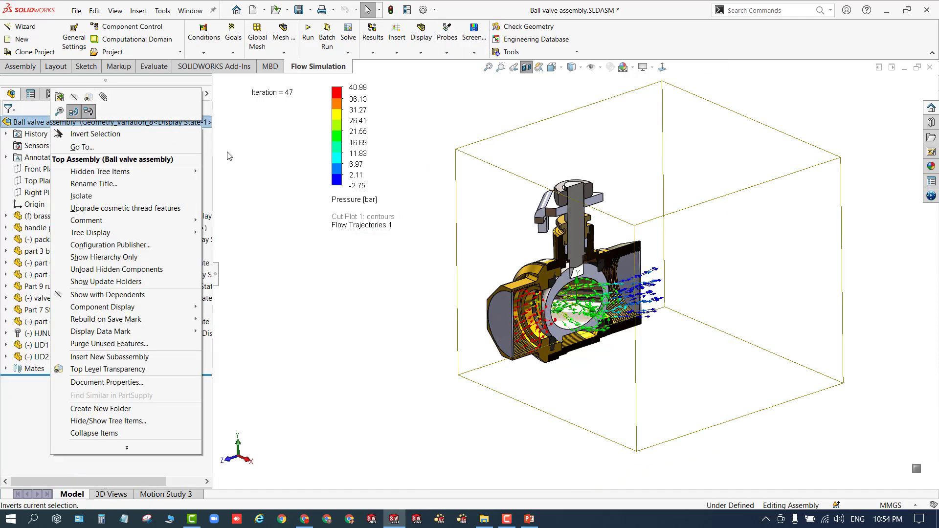
pyautogui.click(250, 161)
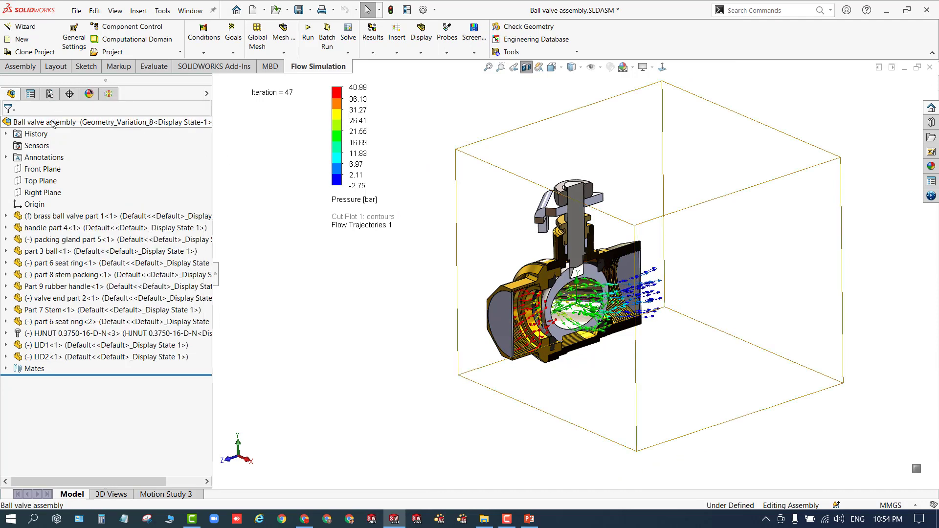
pyautogui.rightClick(54, 123)
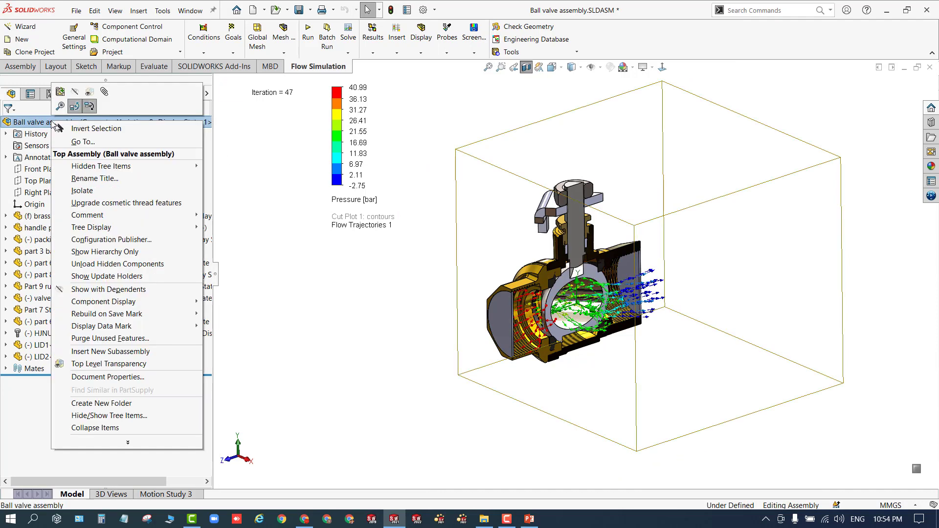
pyautogui.click(88, 94)
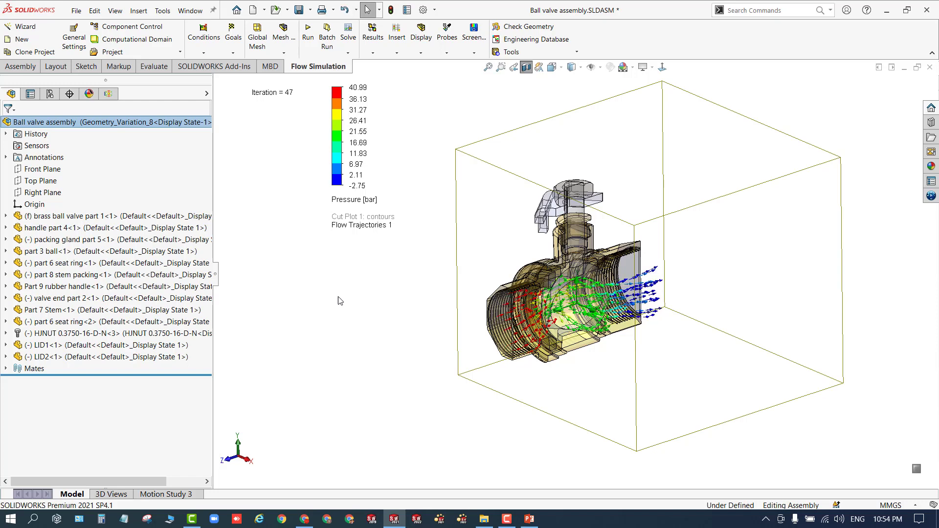
# - Turn off the section view and move the pressure legend next to the valve
pyautogui.click(526, 67)
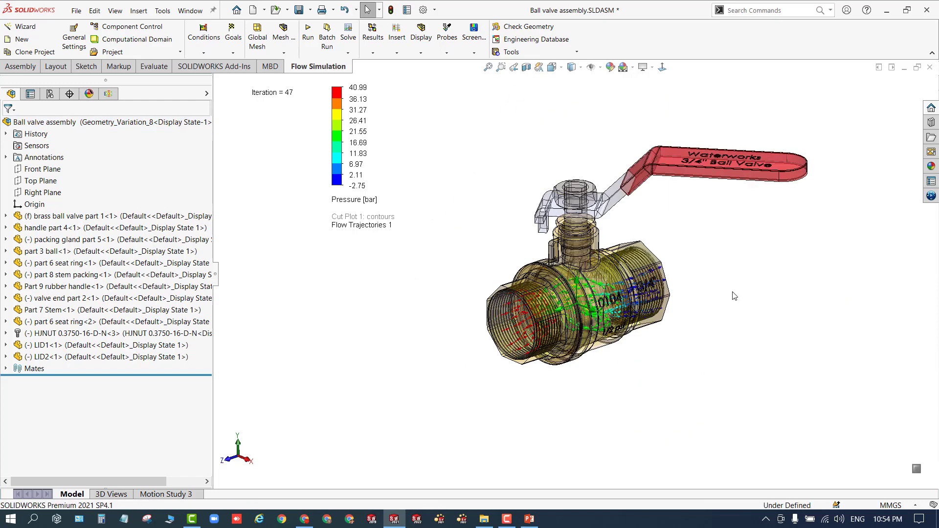
pyautogui.scroll(-2, 759, 221)
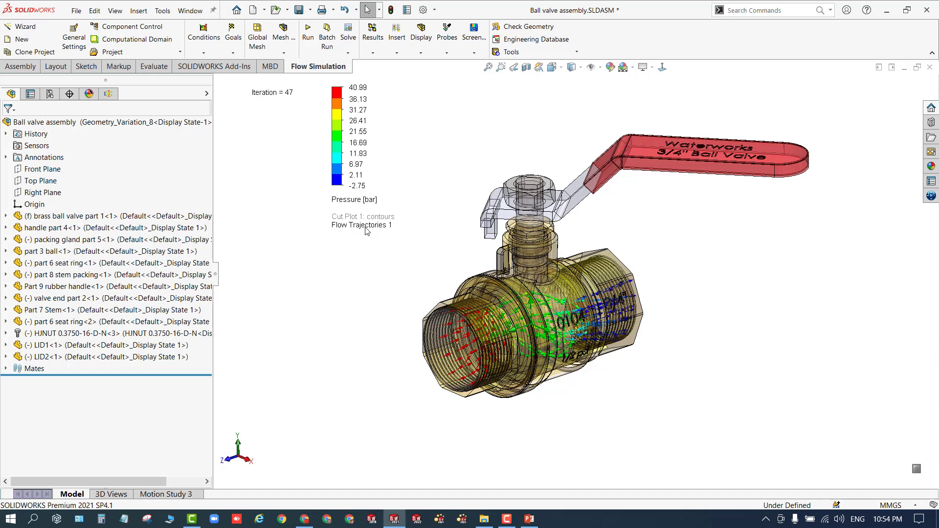
pyautogui.moveTo(372, 164); pyautogui.dragTo(300, 220)
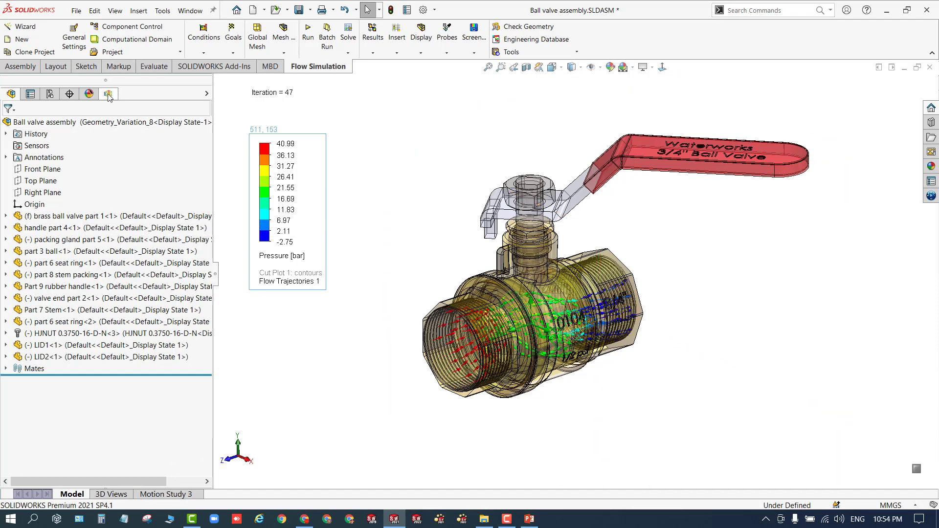
# - Open Motion Study 3 and load the SOLIDWORKS Motion add-in
pyautogui.click(164, 494)
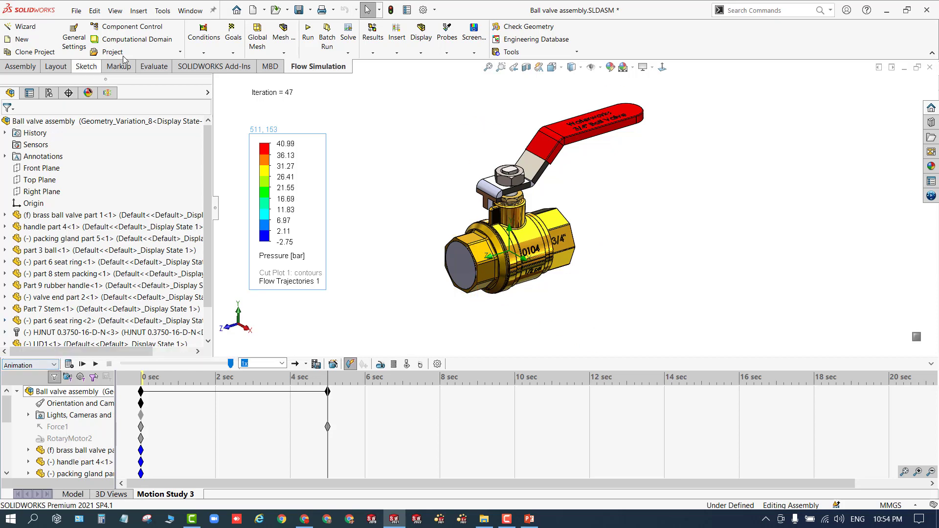
pyautogui.click(215, 67)
pyautogui.click(123, 44)
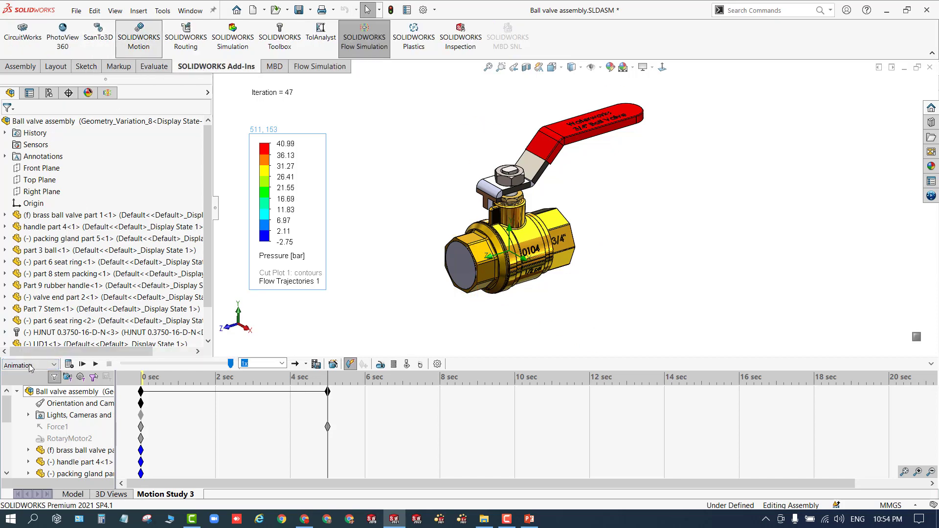
# - Set the motion study type to Motion Analysis
pyautogui.click(51, 368)
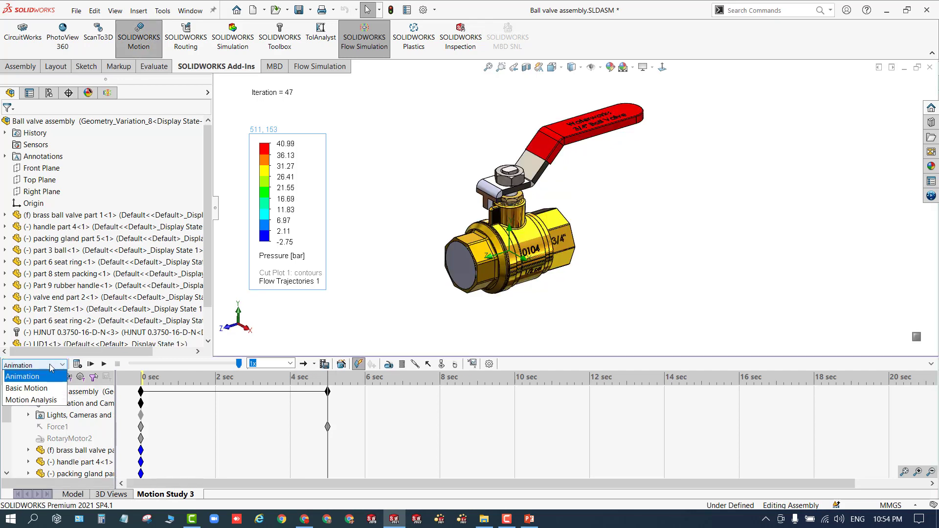
pyautogui.click(28, 402)
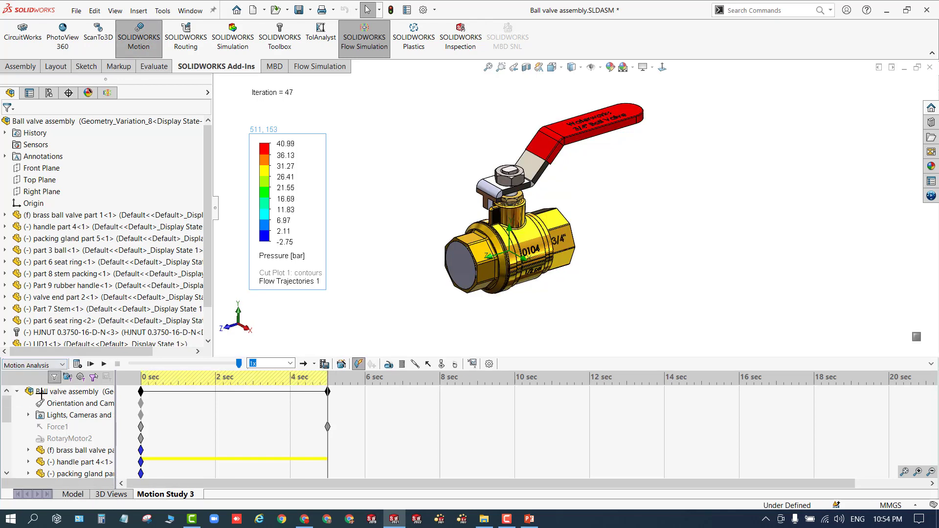
# - Unsuppress Force1 and RotaryMotor2 in the motion study tree
pyautogui.rightClick(63, 430)
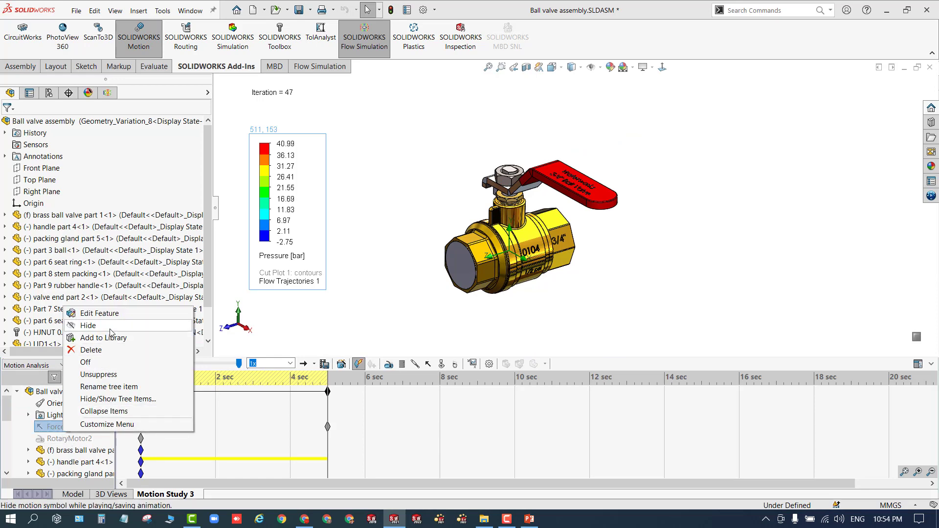
pyautogui.click(85, 362)
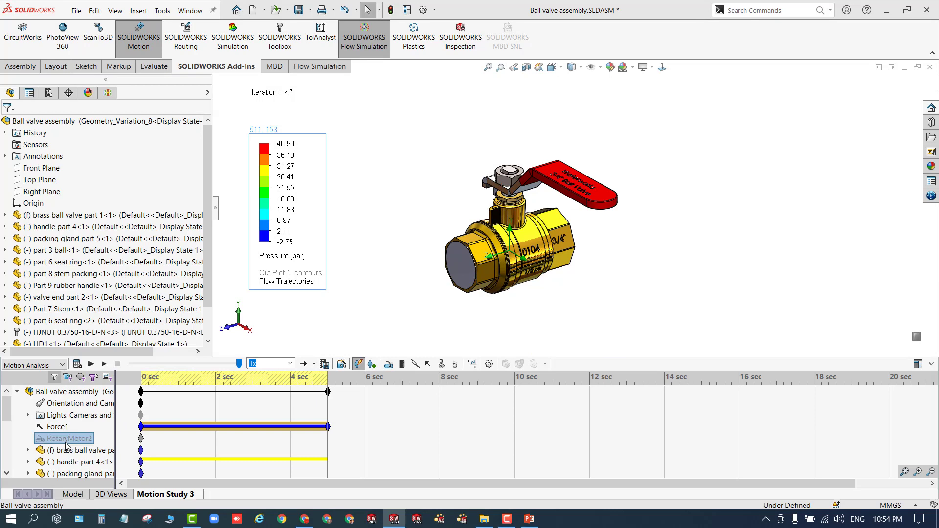
pyautogui.rightClick(66, 439)
pyautogui.click(93, 387)
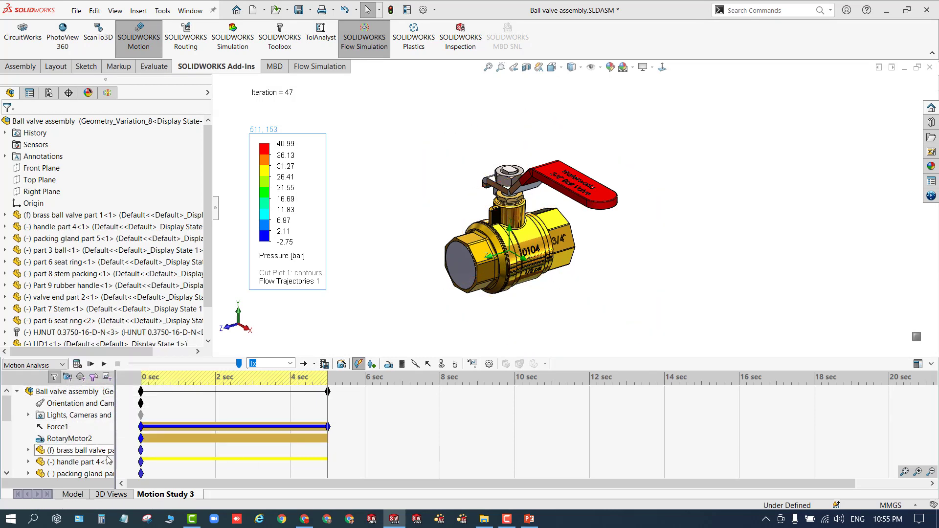
# - Show the Plot2 motor torque graph from the study results, move its window aside, and play the study
pyautogui.scroll(-5, 98, 462)
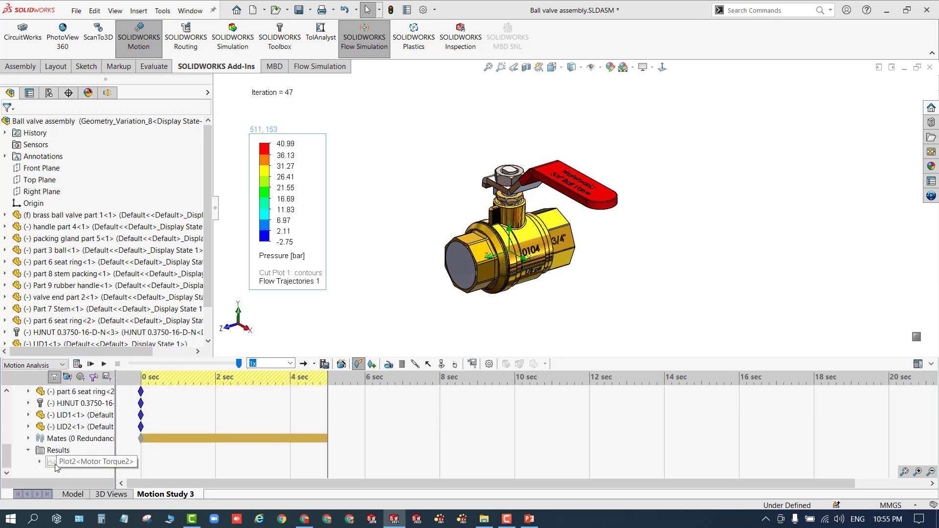
pyautogui.rightClick(55, 464)
pyautogui.click(107, 394)
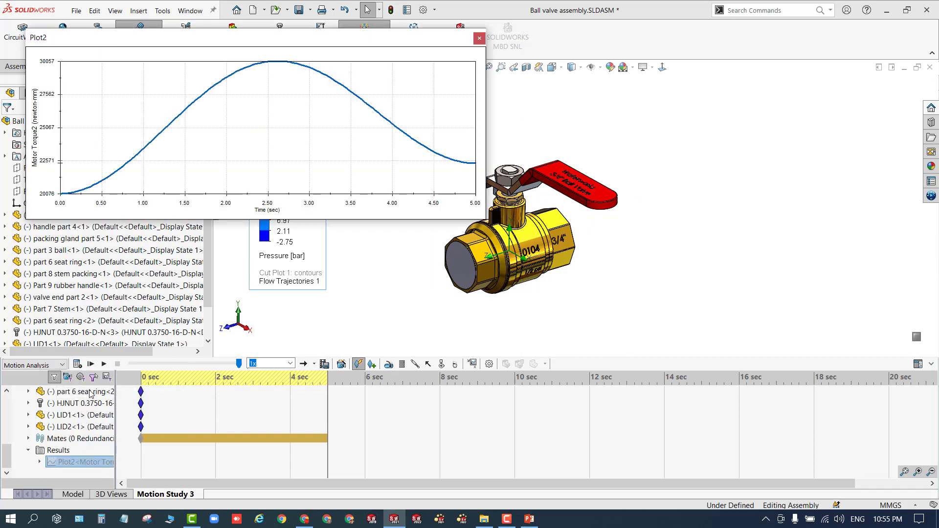
pyautogui.moveTo(235, 40); pyautogui.dragTo(211, 24)
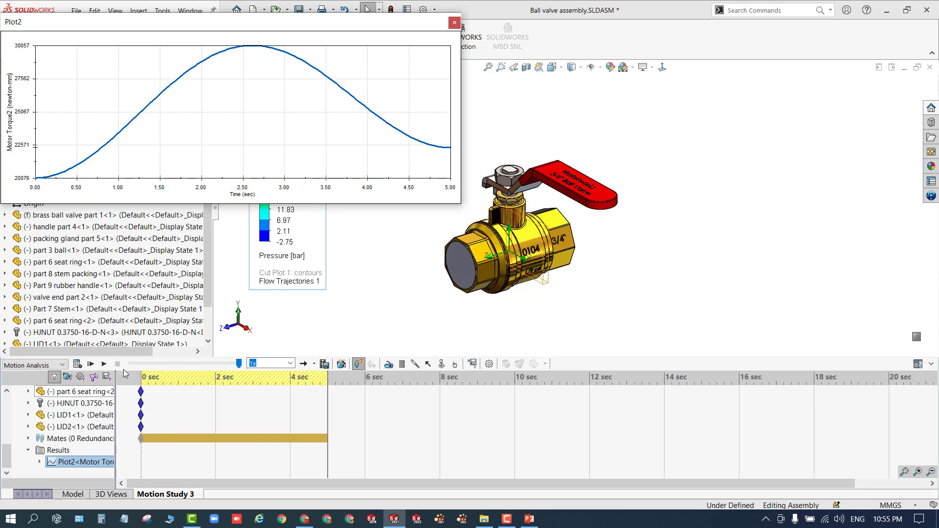
pyautogui.click(104, 365)
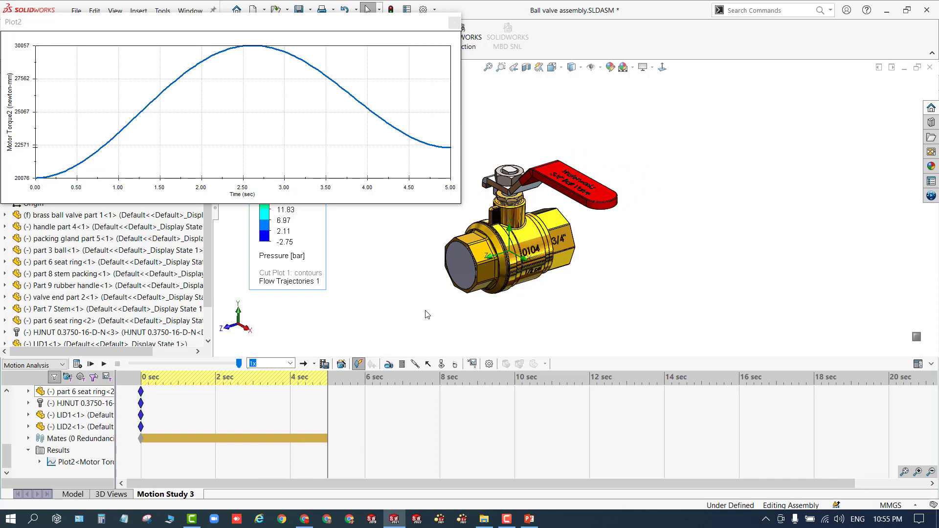
# - Open Force1's definition for inspection and close it without changes
pyautogui.scroll(5, 59, 430)
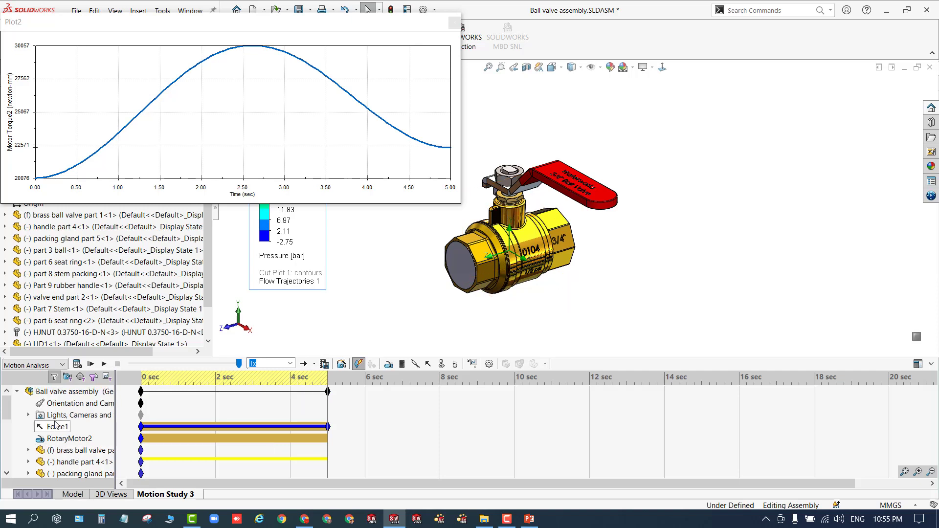
pyautogui.click(58, 427)
pyautogui.rightClick(59, 428)
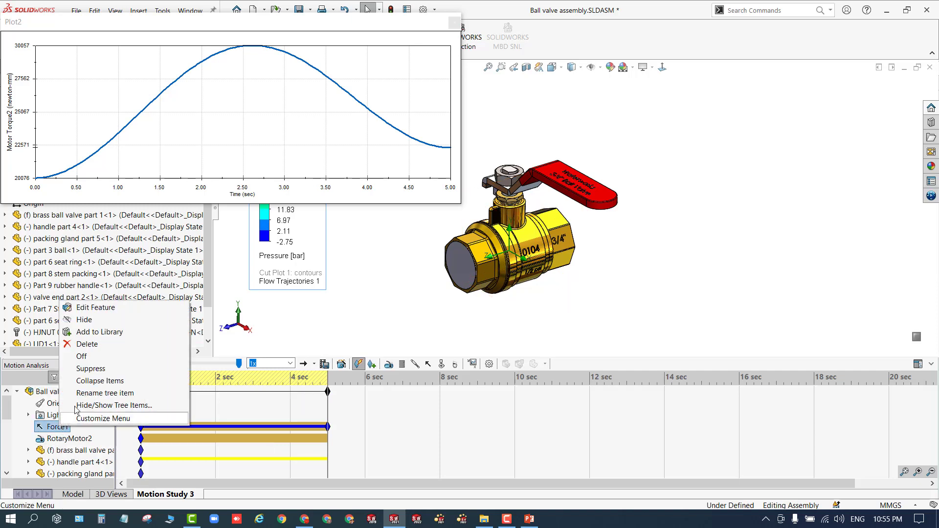
pyautogui.click(82, 309)
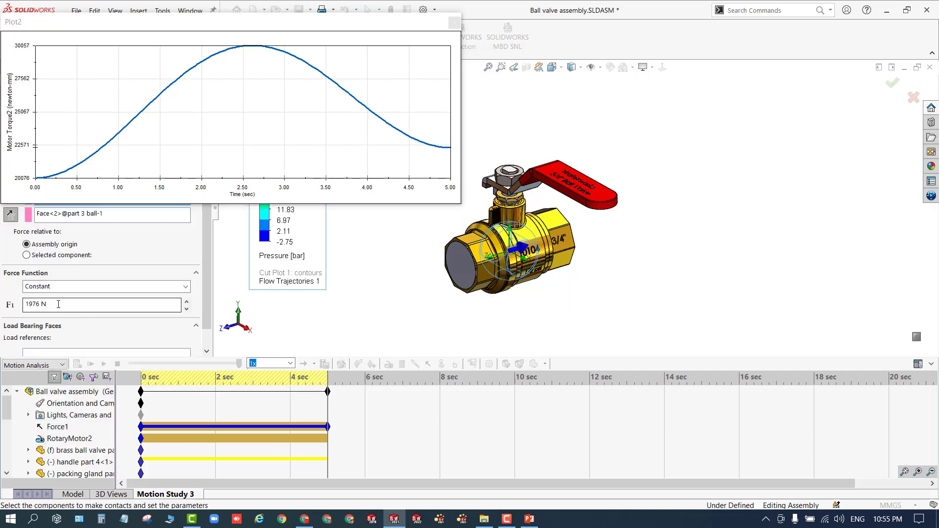
pyautogui.moveTo(160, 28); pyautogui.dragTo(235, 16)
pyautogui.click(24, 125)
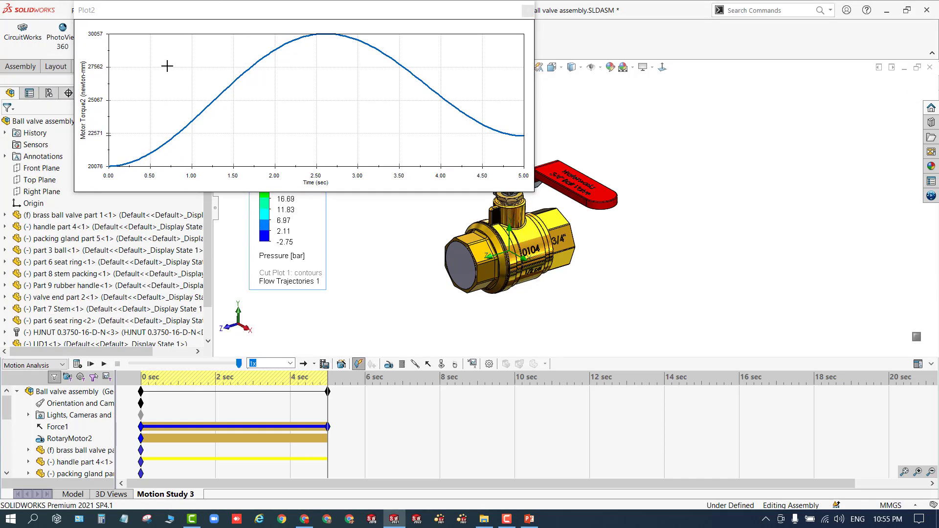
# - Reposition the torque graph window and play the motion analysis animation
pyautogui.moveTo(182, 17); pyautogui.dragTo(121, 46)
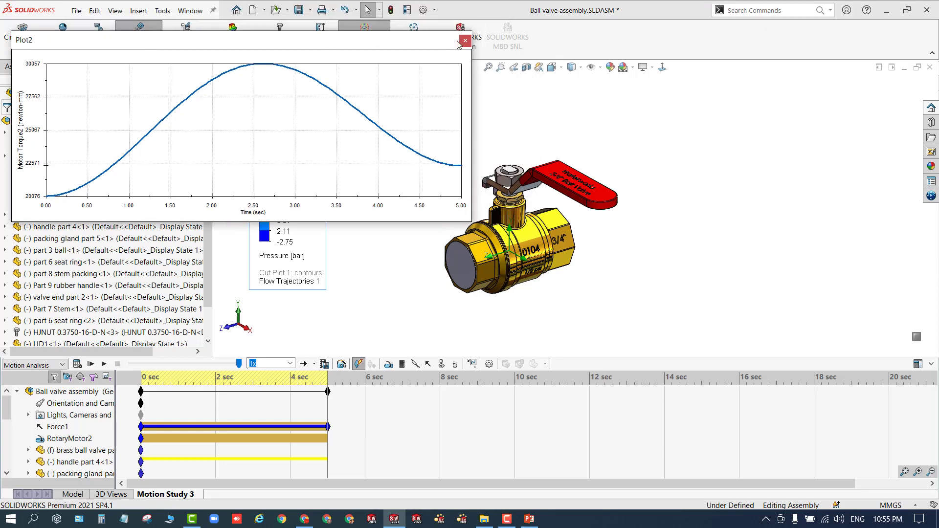
pyautogui.click(104, 365)
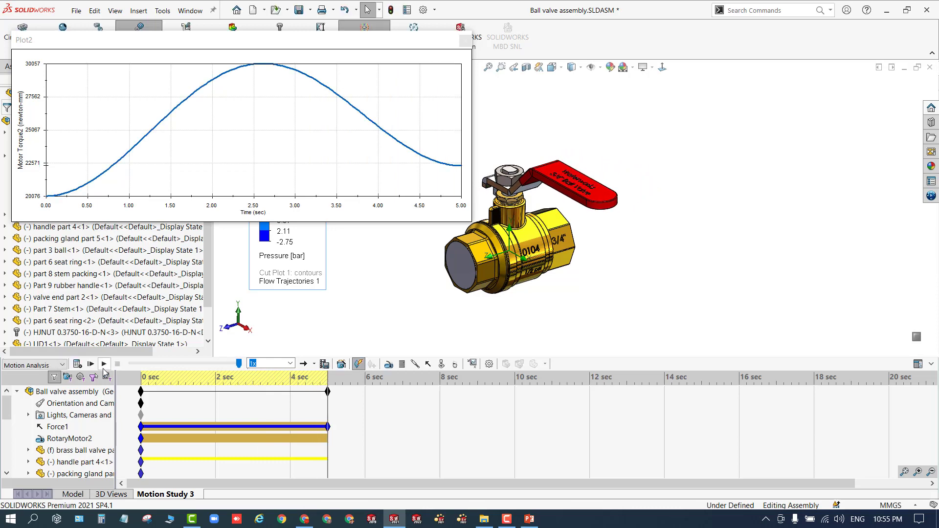
pyautogui.click(104, 367)
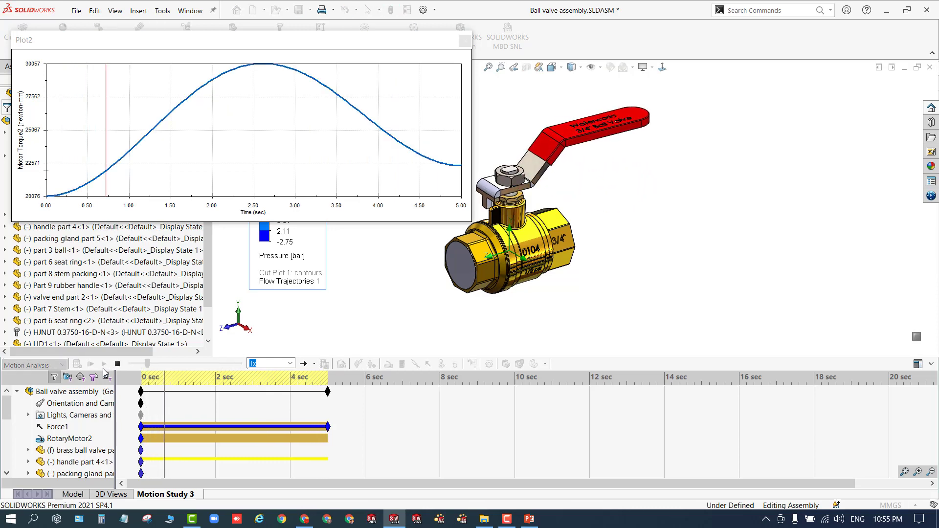